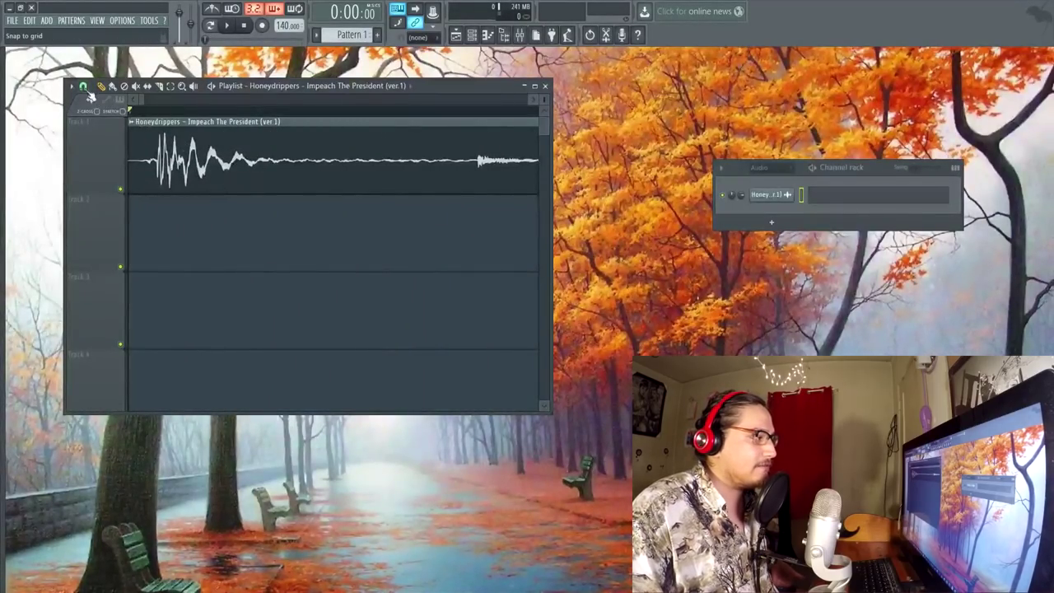
# Set the playlist snap to none and slip the Honeydrippers drum break's audio so its first hit falls at the clip start.
pyautogui.click(124, 111)
pyautogui.click(129, 110)
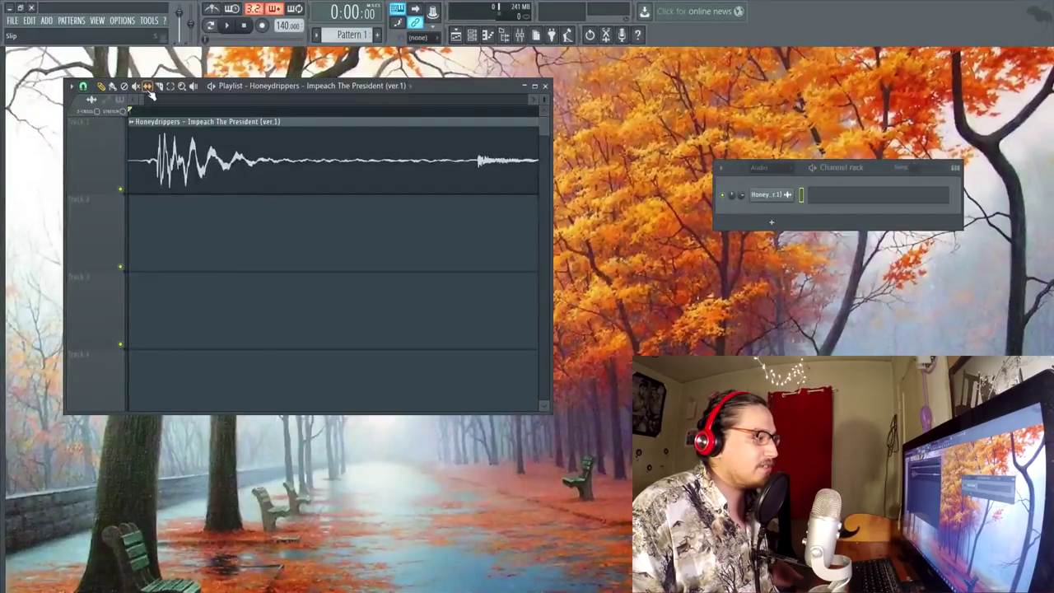
pyautogui.click(83, 87)
pyautogui.click(98, 141)
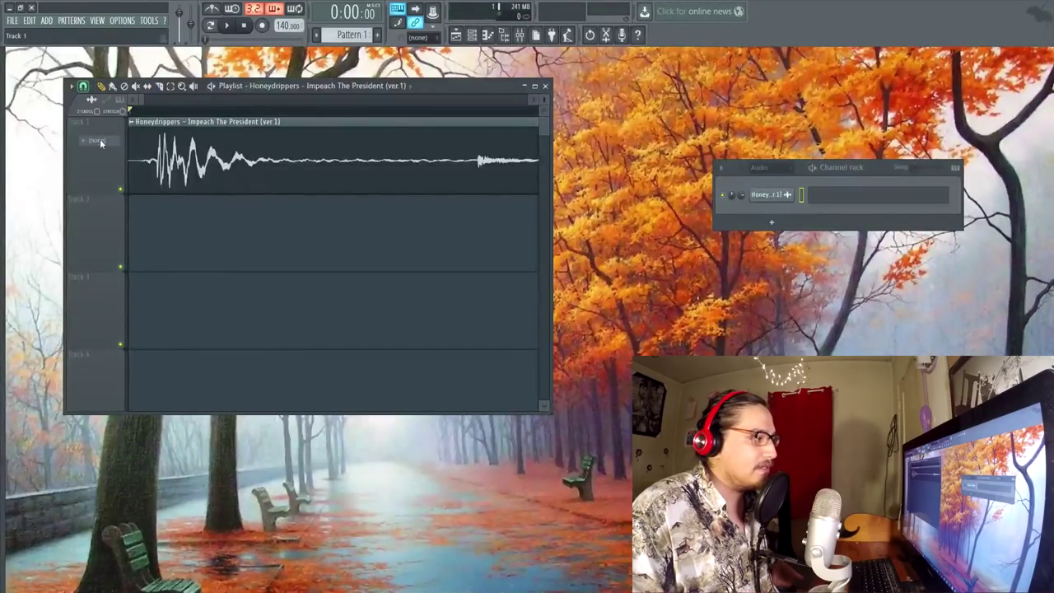
pyautogui.click(148, 86)
pyautogui.moveTo(193, 153); pyautogui.dragTo(167, 155)
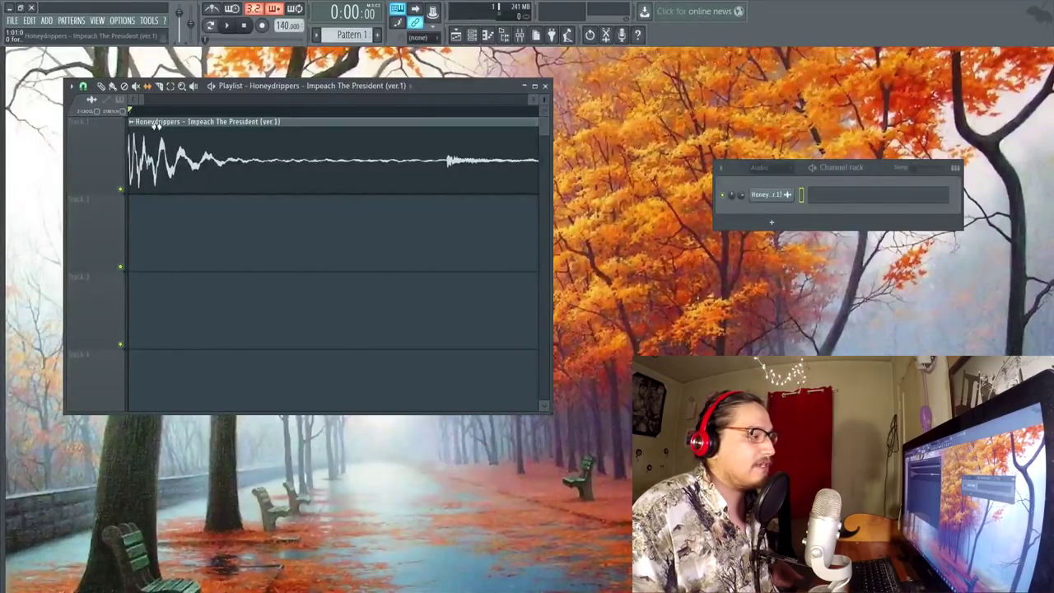
# Play the full drum break from its start to judge where the loop should be cut.
pyautogui.moveTo(144, 104); pyautogui.dragTo(224, 112)
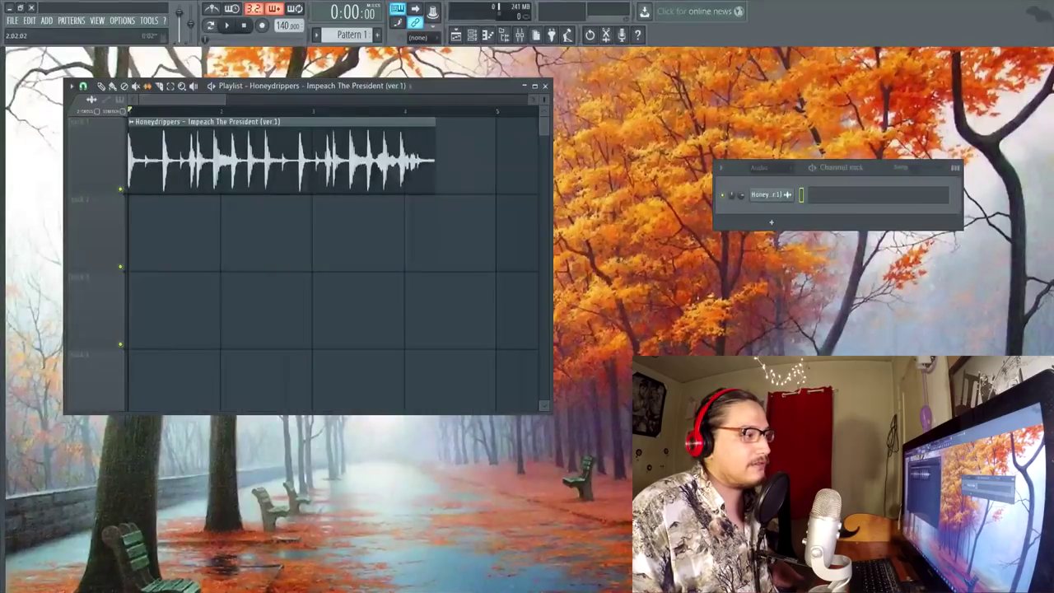
pyautogui.click(229, 26)
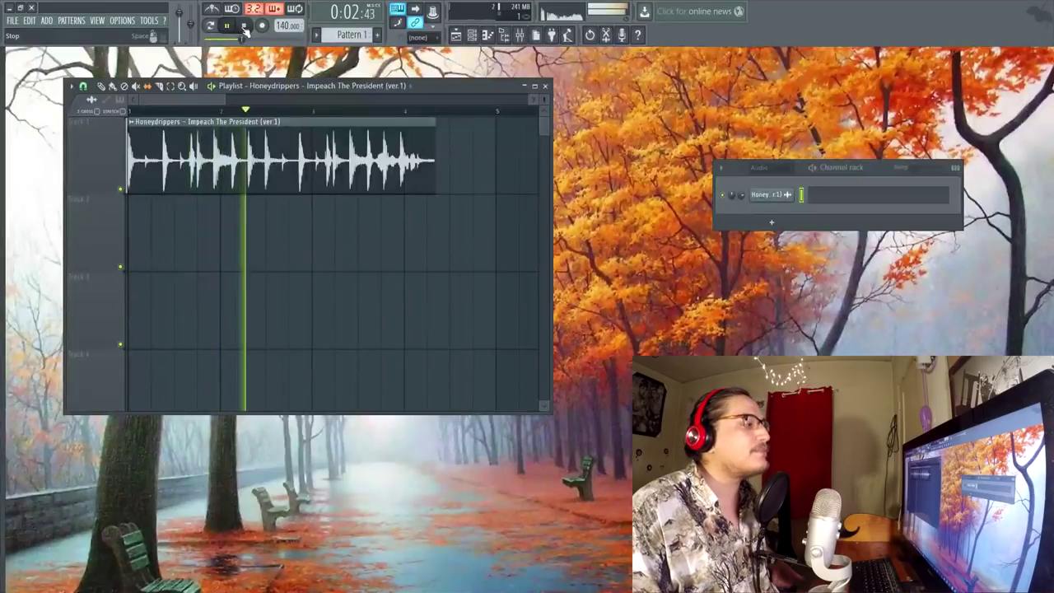
pyautogui.click(244, 26)
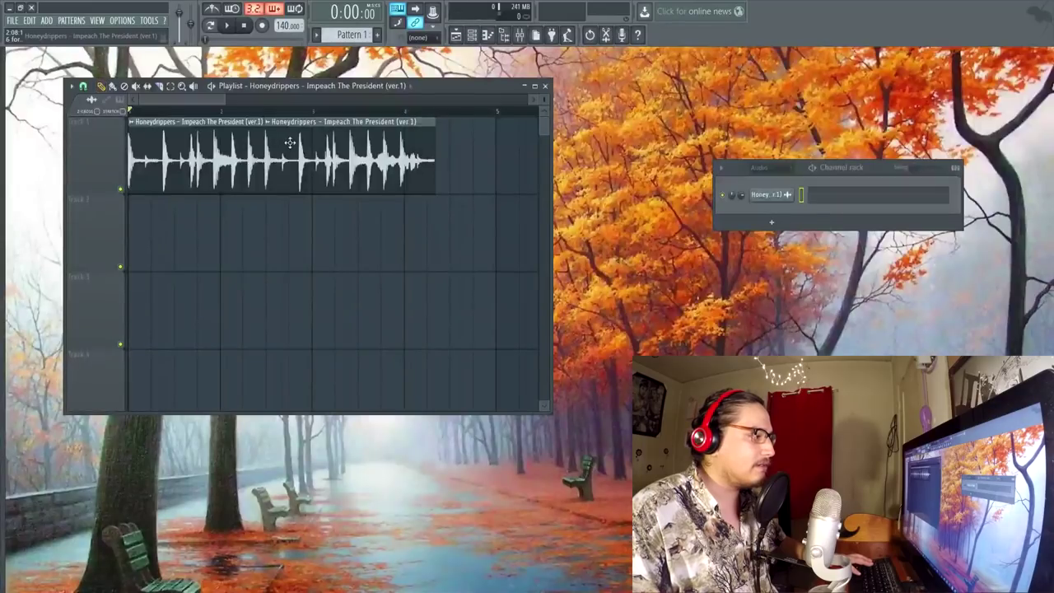
# Delete the second part of the sliced drum break, then select the remaining clip and play it as a loop.
pyautogui.rightClick(290, 142)
pyautogui.click(256, 112)
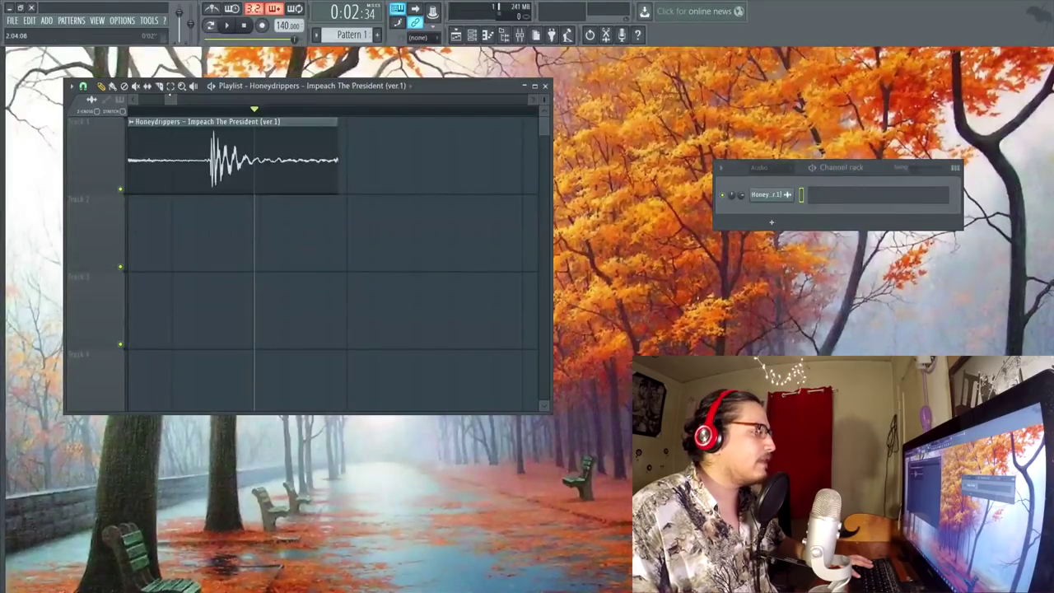
pyautogui.scroll(-3, 169, 98)
pyautogui.scroll(6, 169, 98)
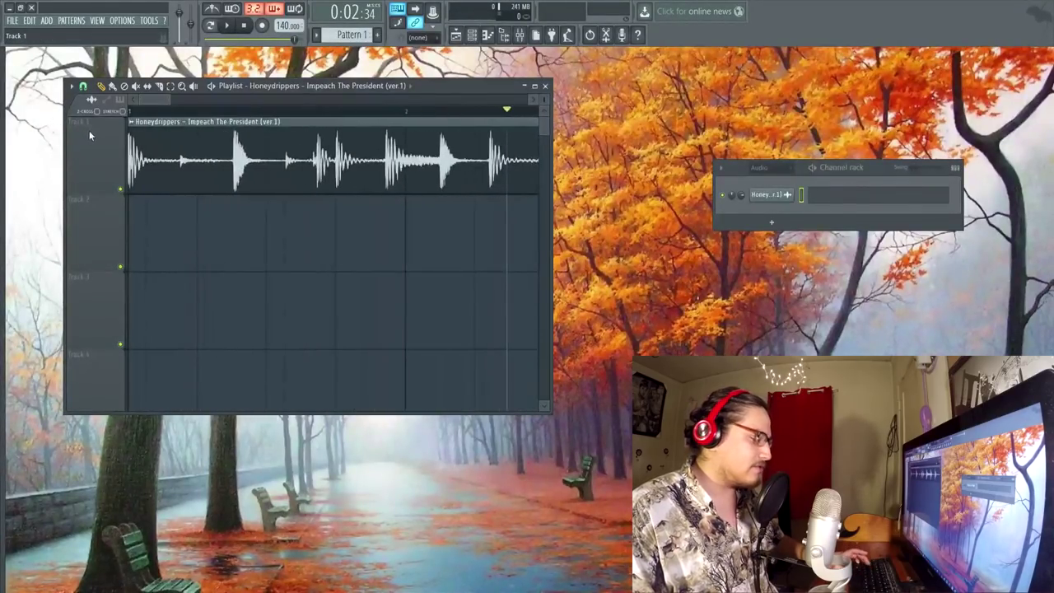
pyautogui.click(89, 136)
pyautogui.scroll(-2, 169, 98)
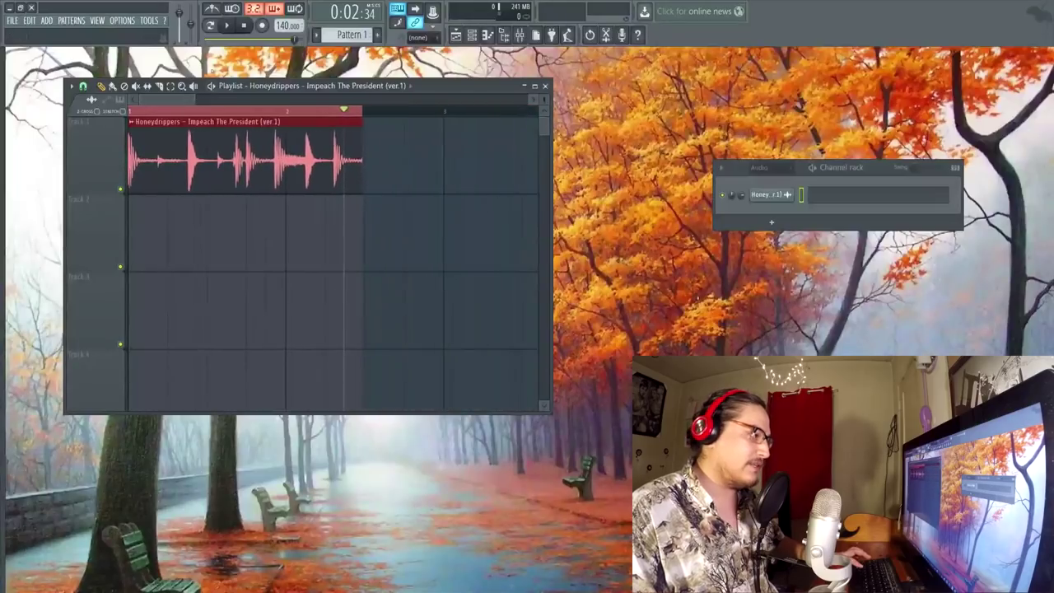
pyautogui.click(230, 27)
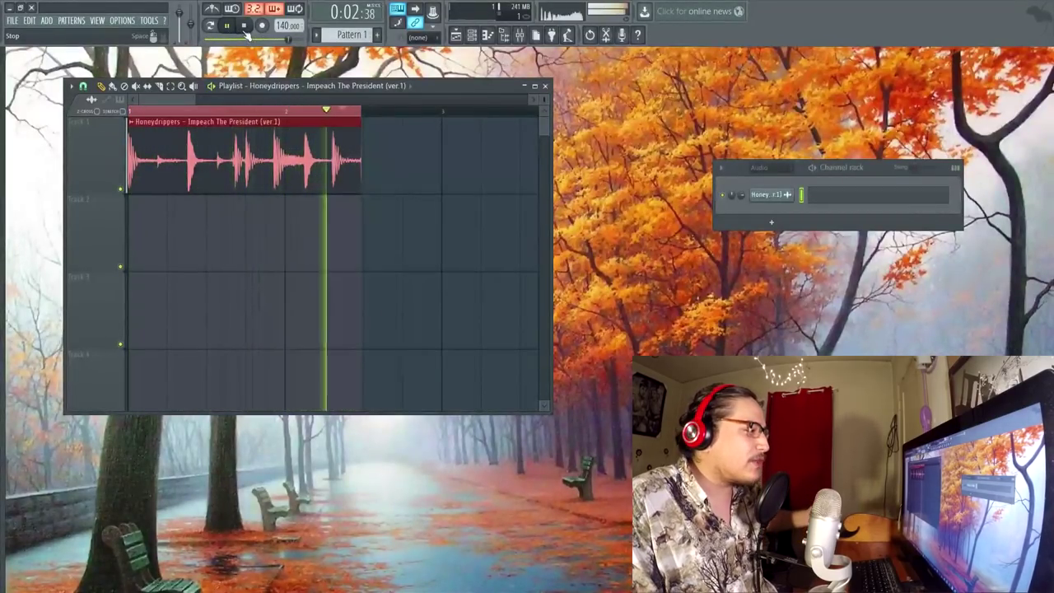
pyautogui.click(244, 26)
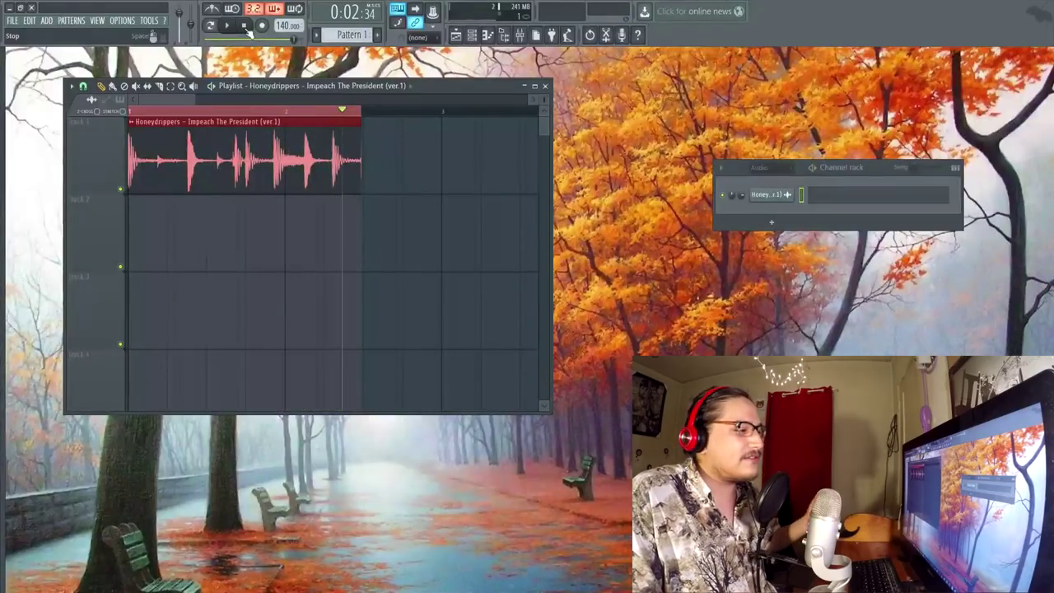
# Set the drum break's time-stretch length to none in its channel settings and the project tempo to 95 BPM.
pyautogui.doubleClick(221, 134)
pyautogui.moveTo(258, 124); pyautogui.dragTo(484, 199)
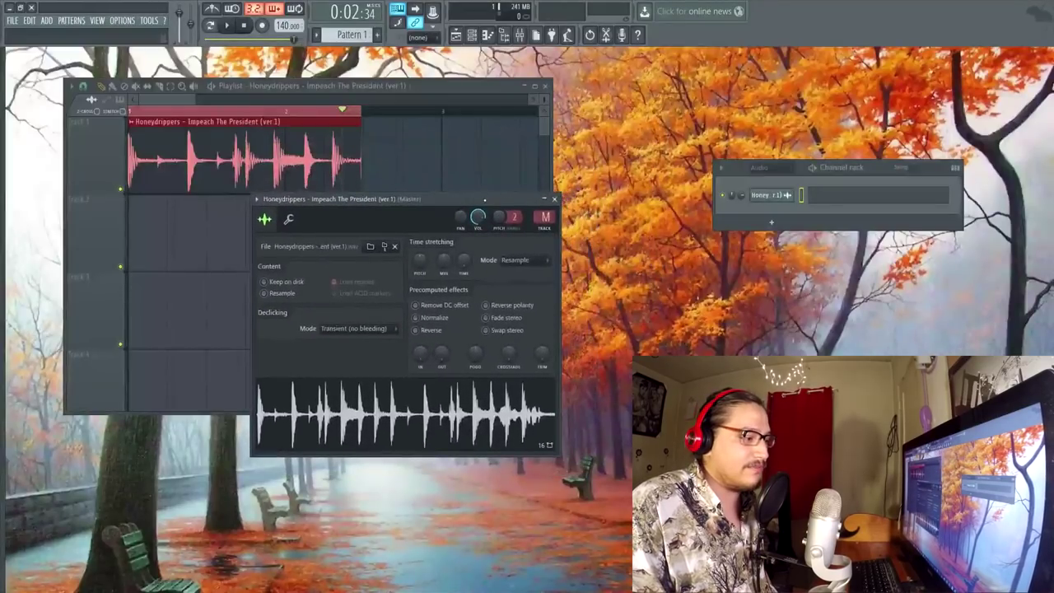
pyautogui.rightClick(464, 260)
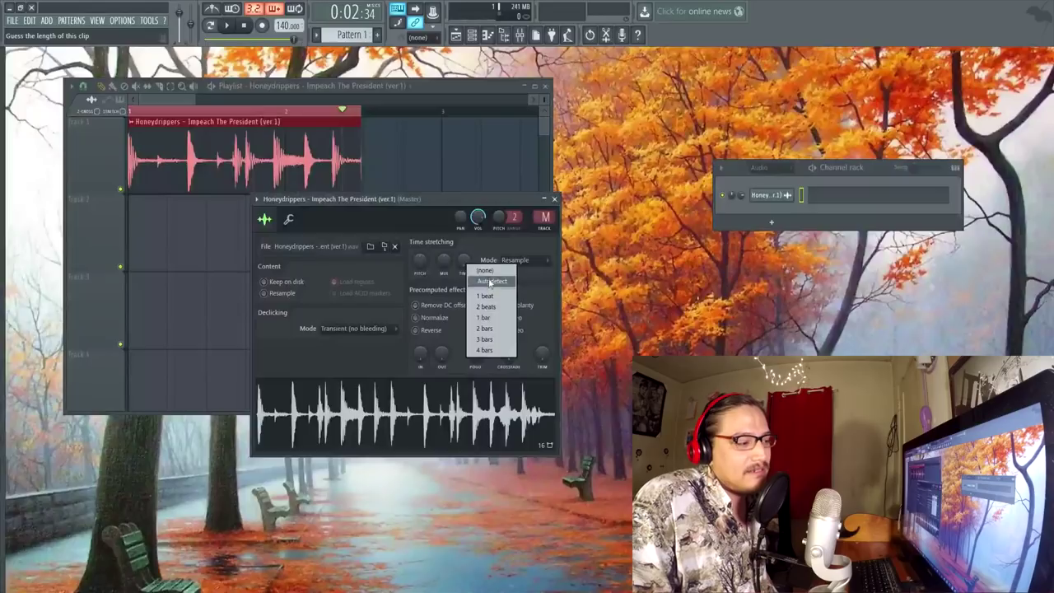
pyautogui.click(488, 272)
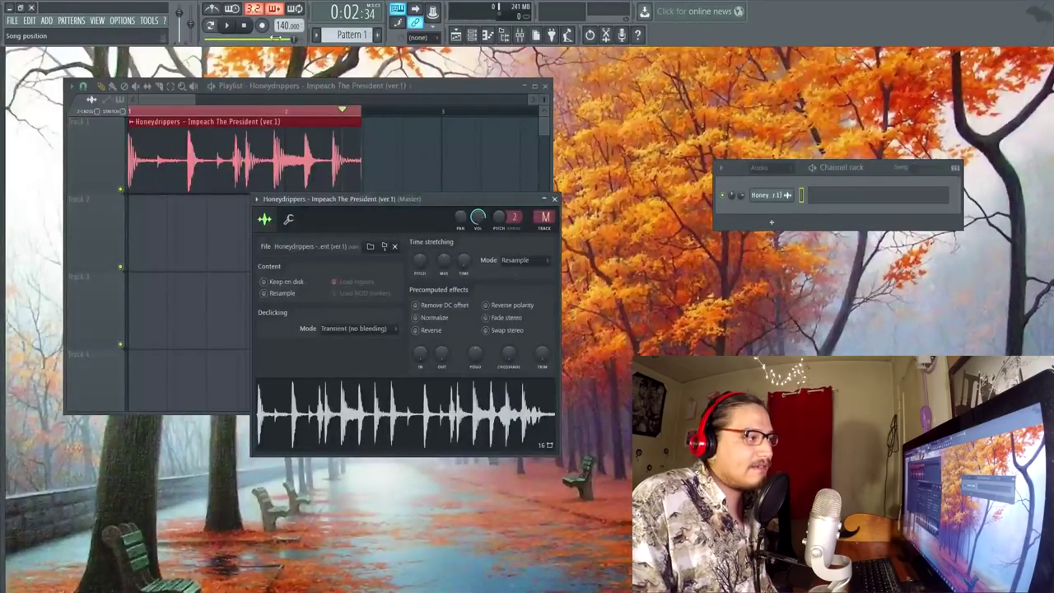
pyautogui.moveTo(286, 26); pyautogui.dragTo(287, 63)
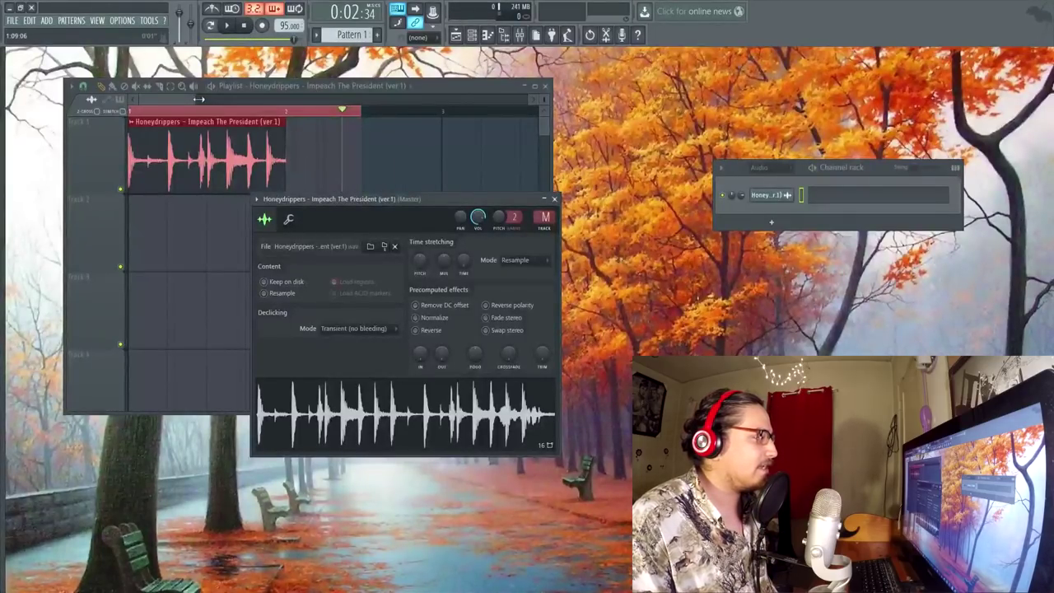
# Trim the excess of the drum break past bar 2 so it spans one bar, and set the playlist snap to Bar.
pyautogui.moveTo(198, 99)
pyautogui.mouseDown()
pyautogui.moveTo(165, 100)
pyautogui.moveTo(175, 102)
pyautogui.mouseUp()
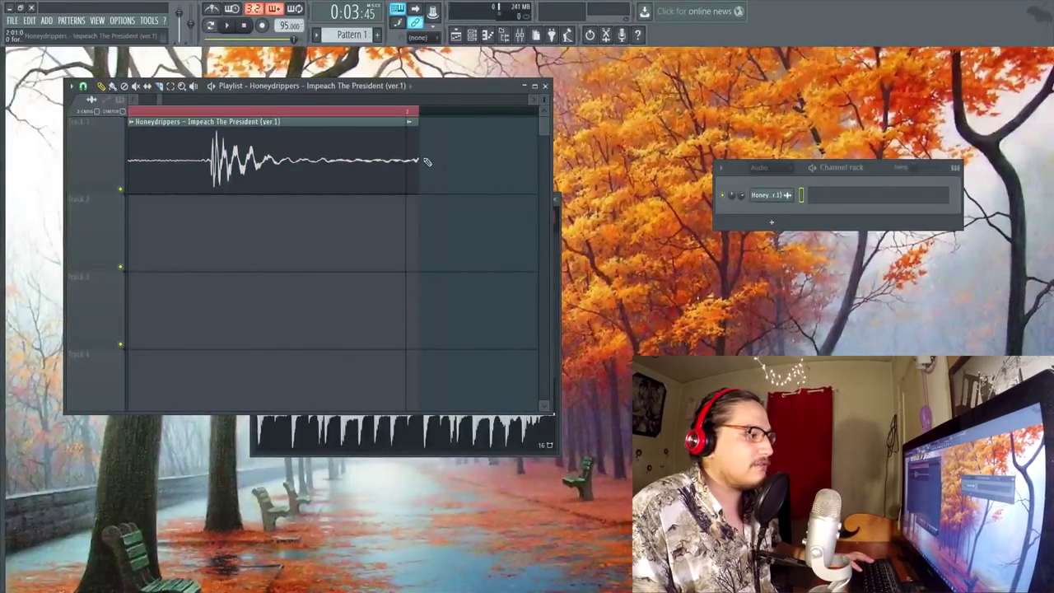
pyautogui.moveTo(169, 99); pyautogui.dragTo(217, 111)
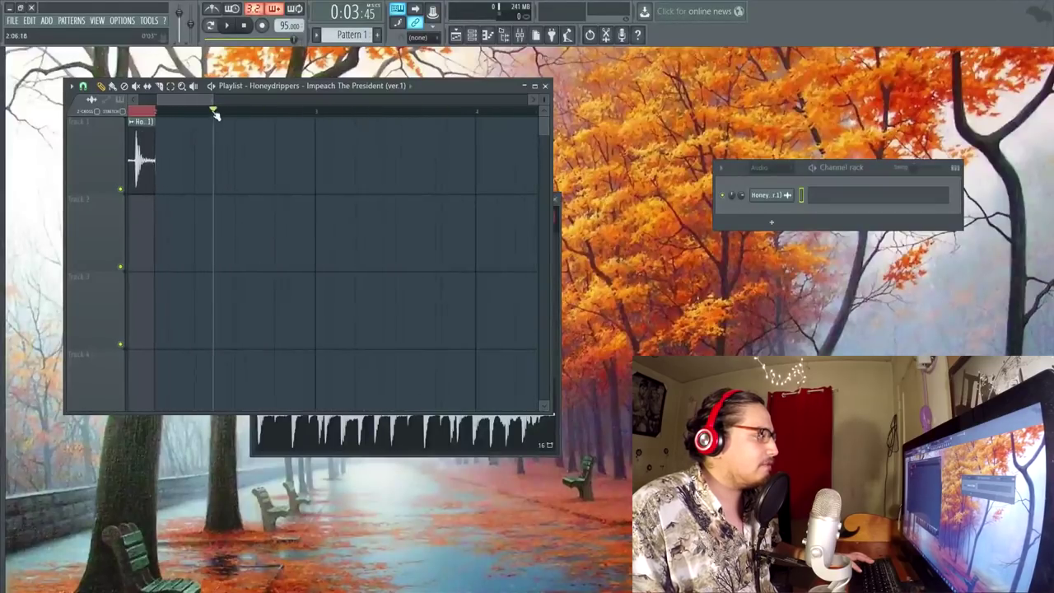
pyautogui.click(84, 86)
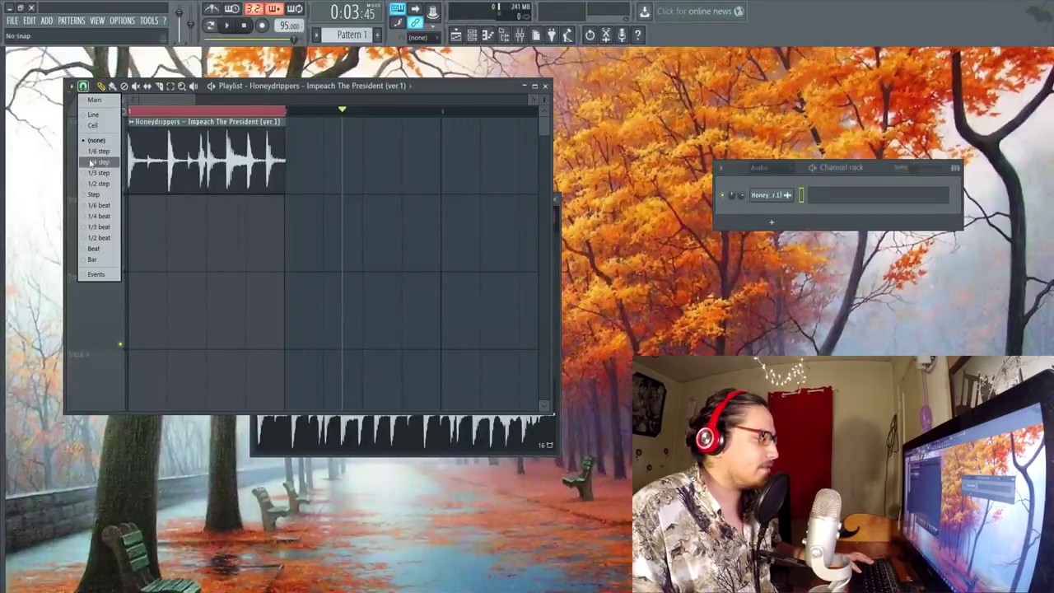
pyautogui.click(106, 259)
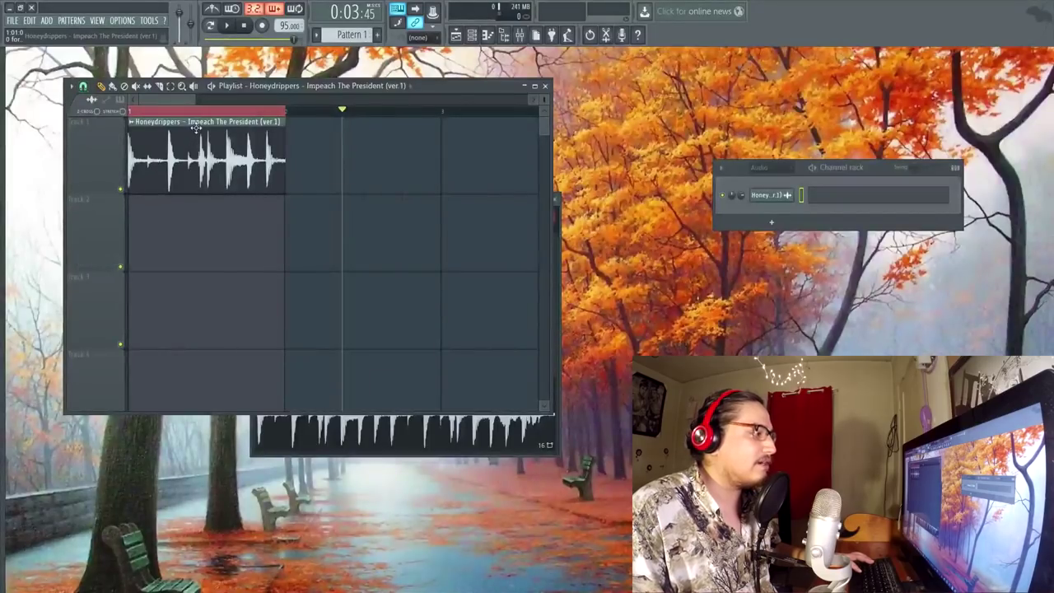
# Place a copy of the one-bar drum break at bar 2, select both clips and play them as a loop.
pyautogui.click(301, 151)
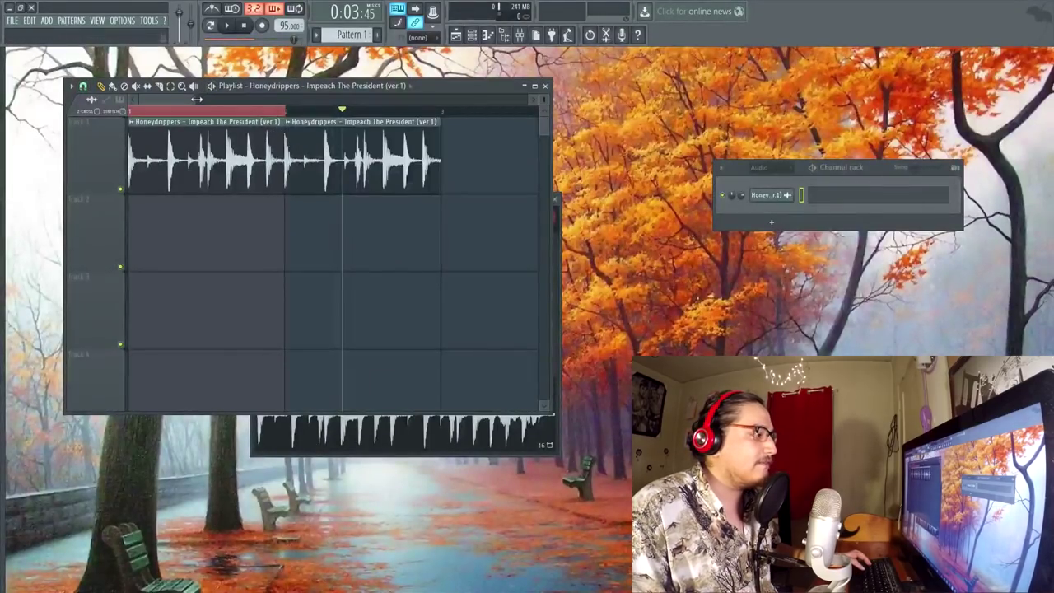
pyautogui.moveTo(196, 99); pyautogui.dragTo(216, 100)
pyautogui.hotkey('ctrl', 'a')
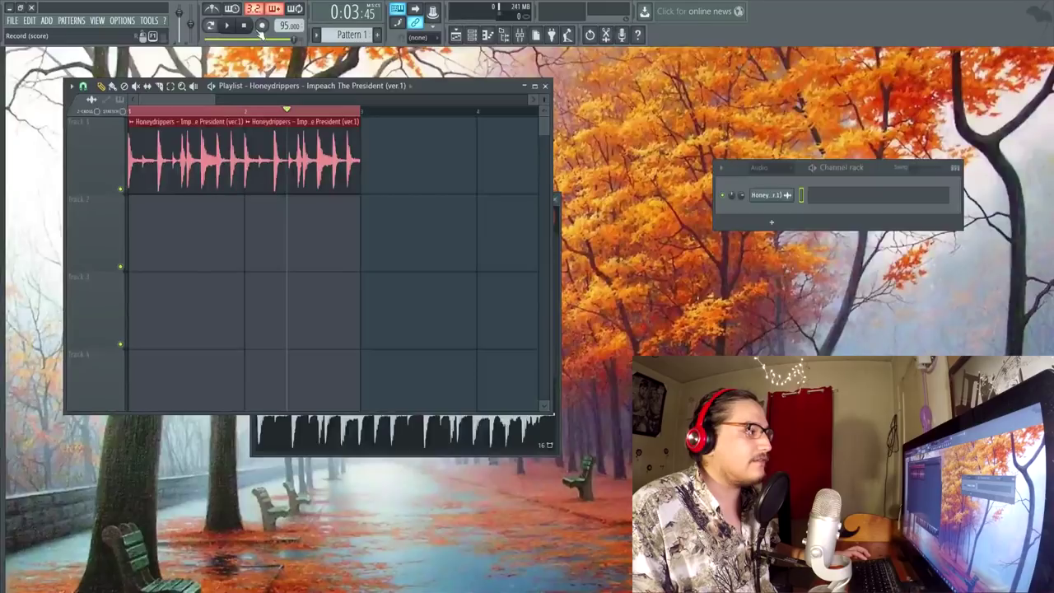
pyautogui.click(229, 27)
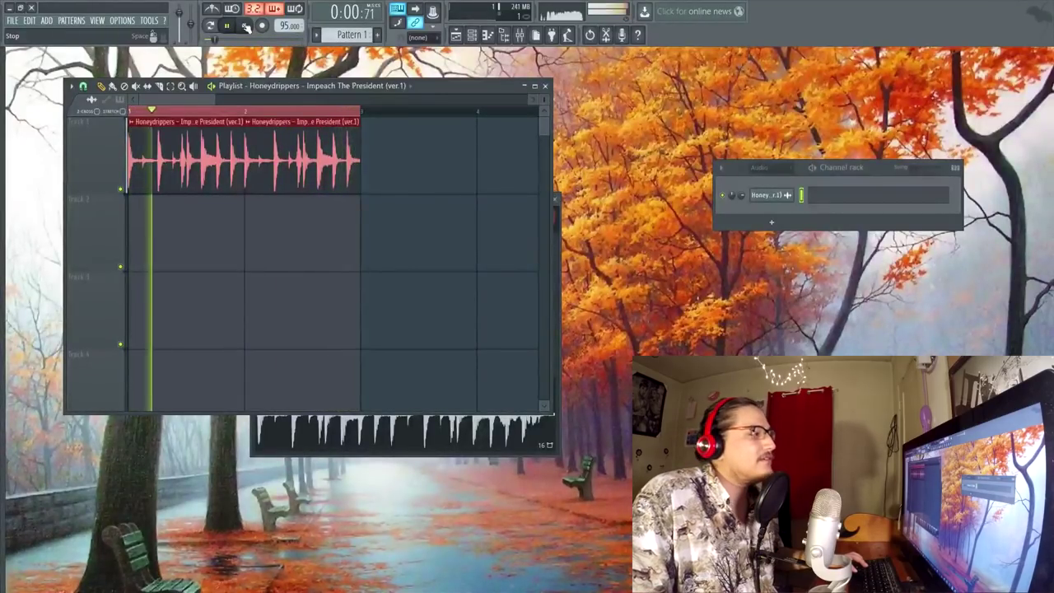
pyautogui.click(246, 25)
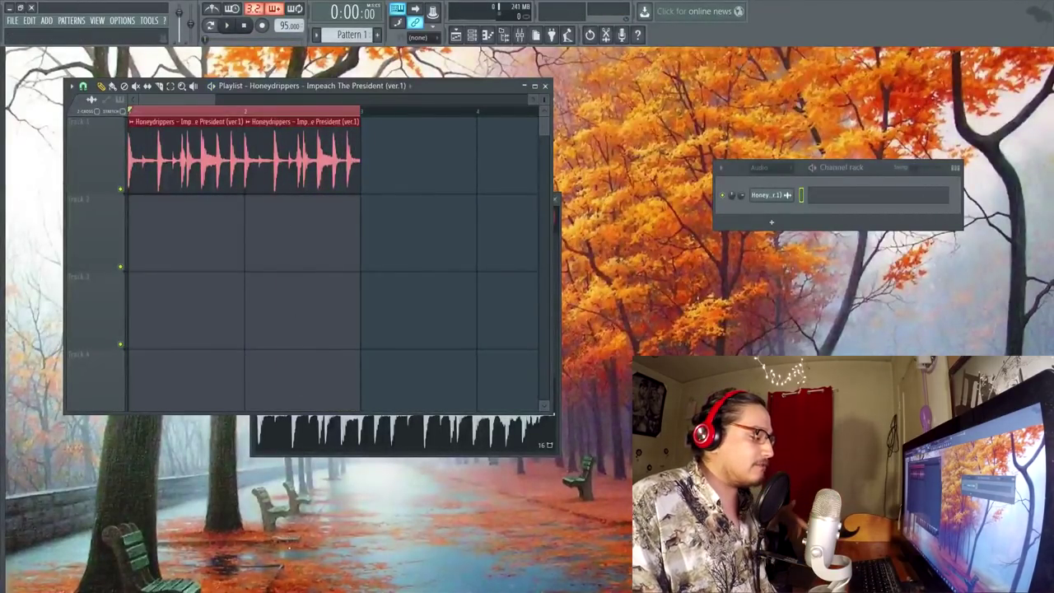
# Import the Autumn Leaves MP3 from the boompbap folder onto playlist track 2 and solo that track.
pyautogui.click(310, 543)
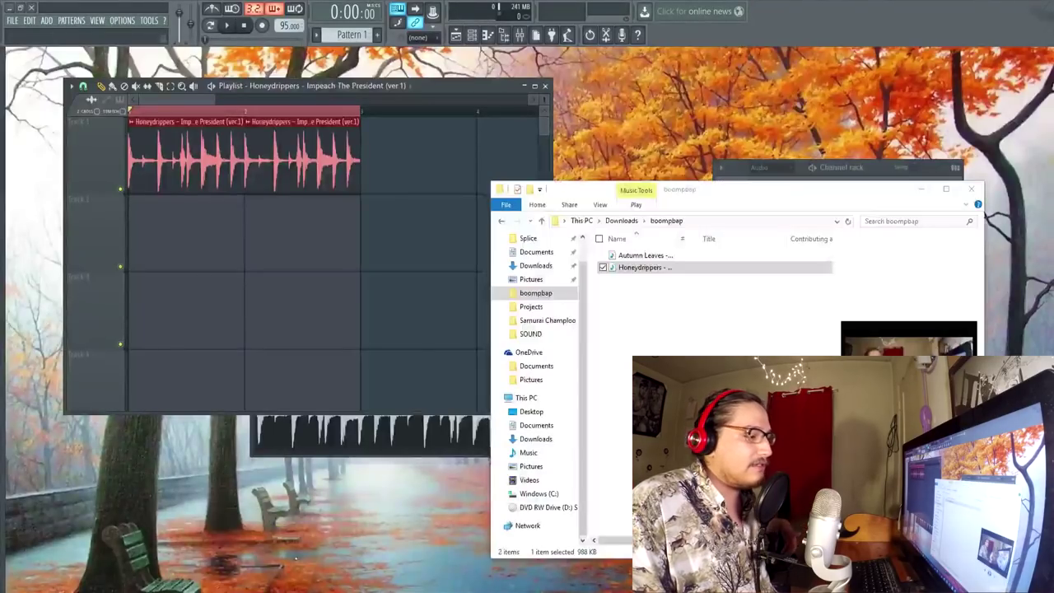
pyautogui.click(655, 257)
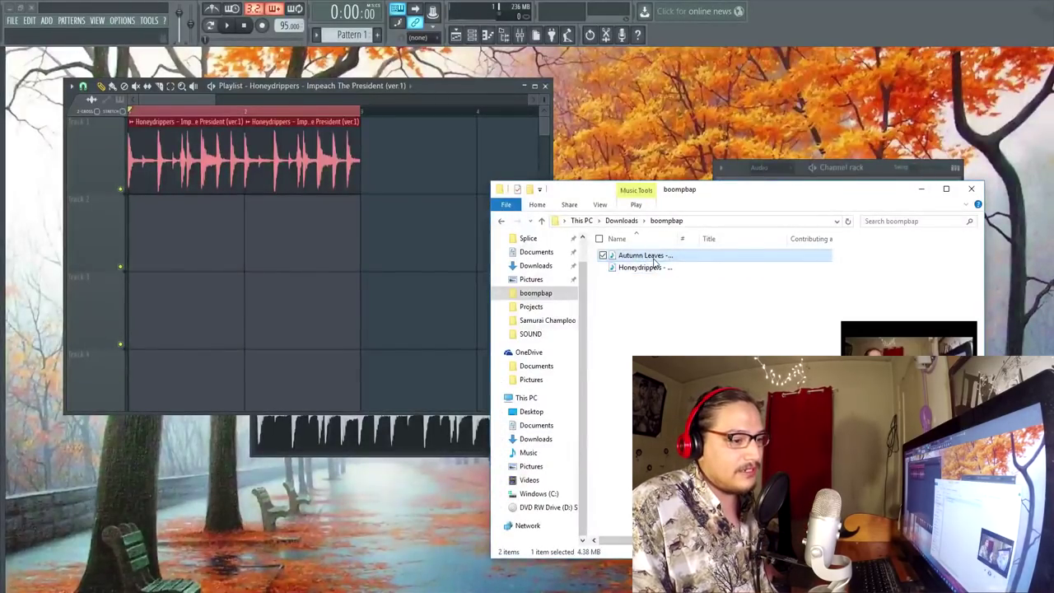
pyautogui.moveTo(535, 262); pyautogui.dragTo(174, 246)
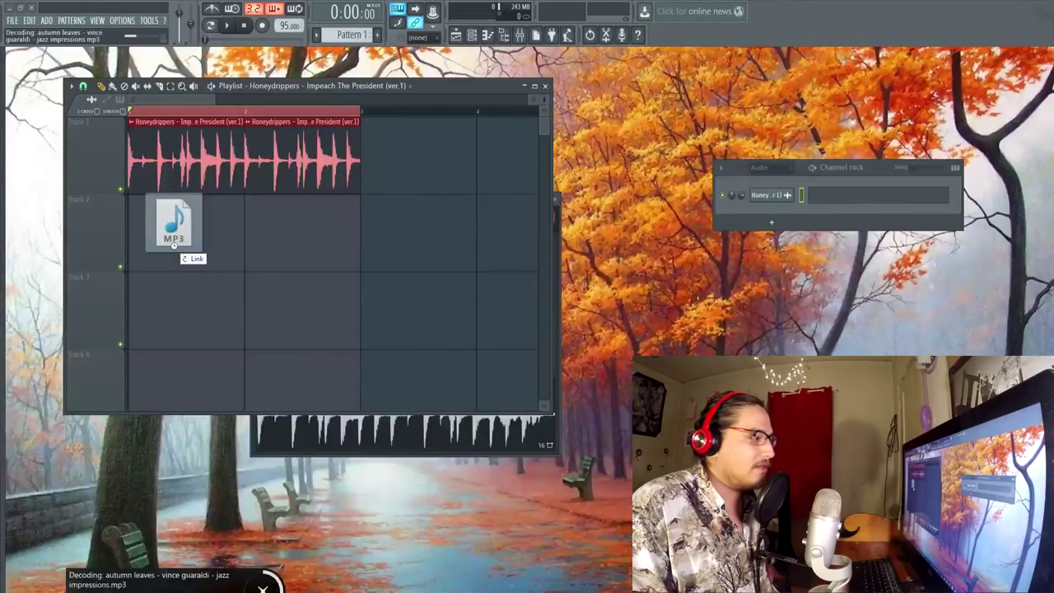
pyautogui.rightClick(122, 267)
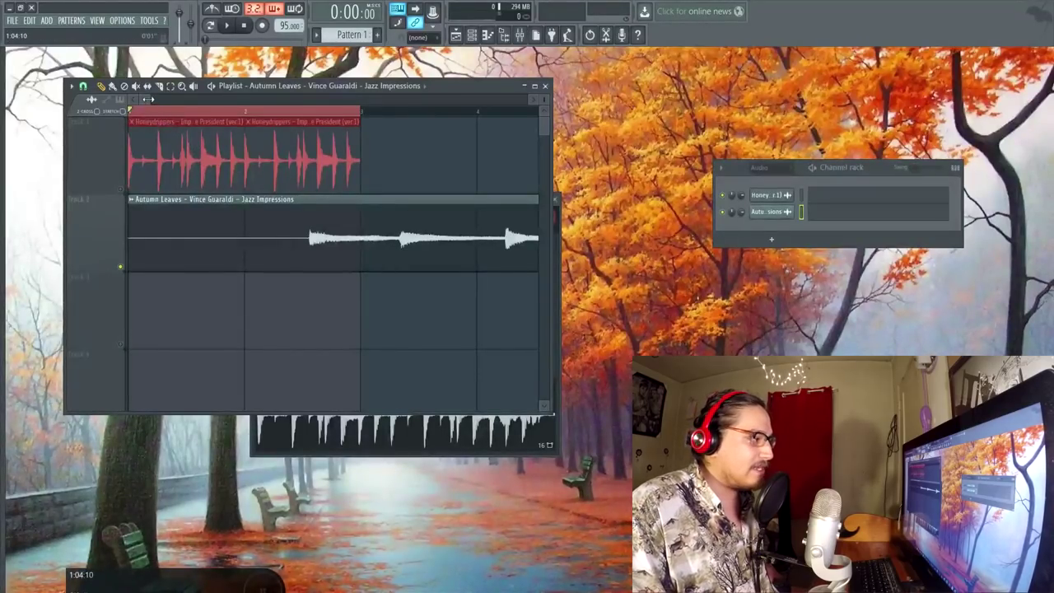
# Audition the Autumn Leaves recording from around bar 24 and bar 33 to find a section to sample.
pyautogui.moveTo(147, 98); pyautogui.dragTo(305, 113)
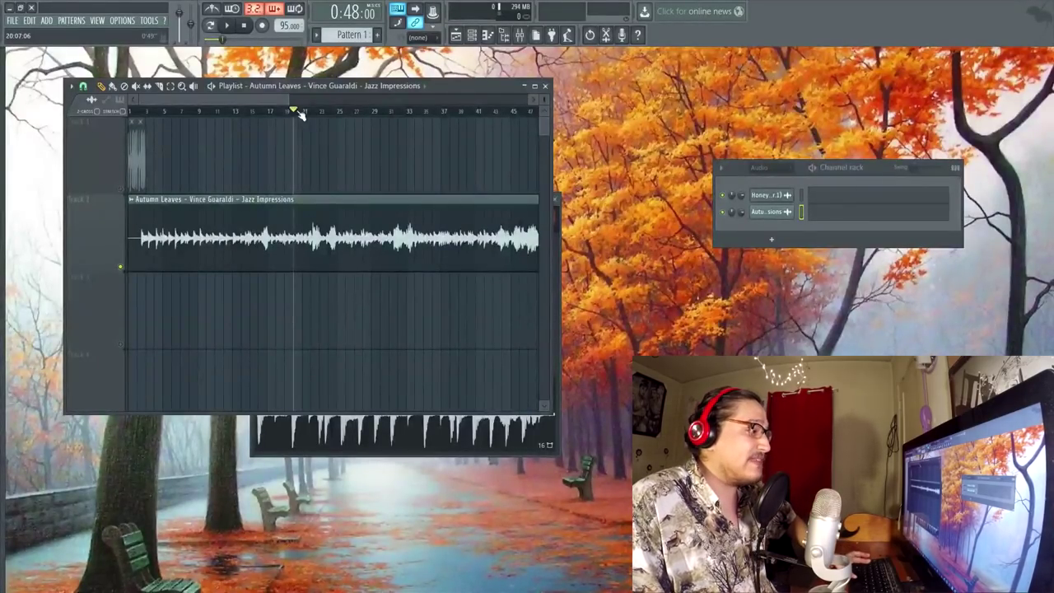
pyautogui.moveTo(287, 100); pyautogui.dragTo(258, 100)
pyautogui.click(298, 110)
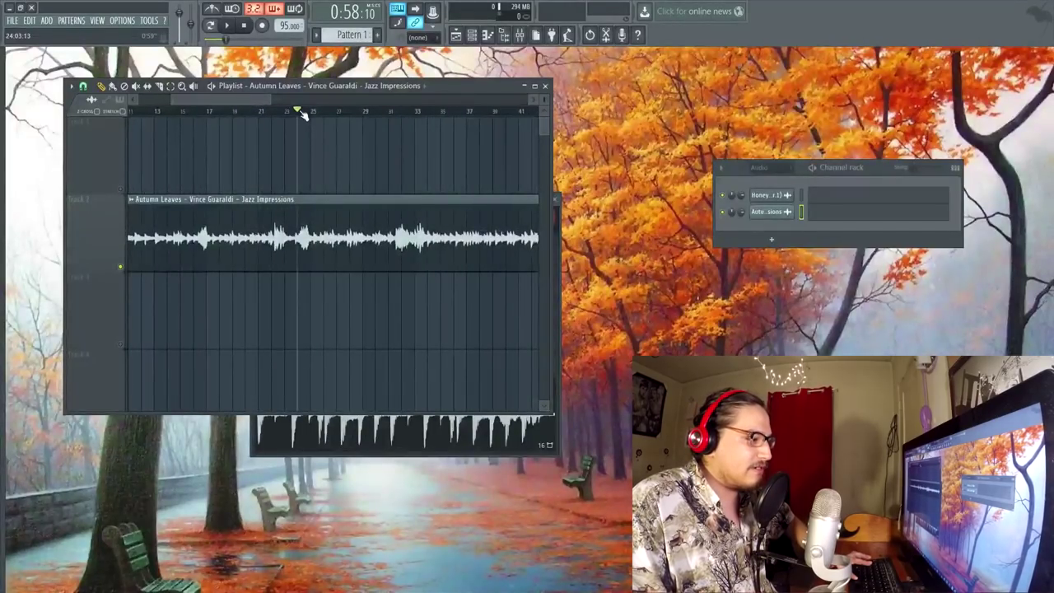
pyautogui.press('space')
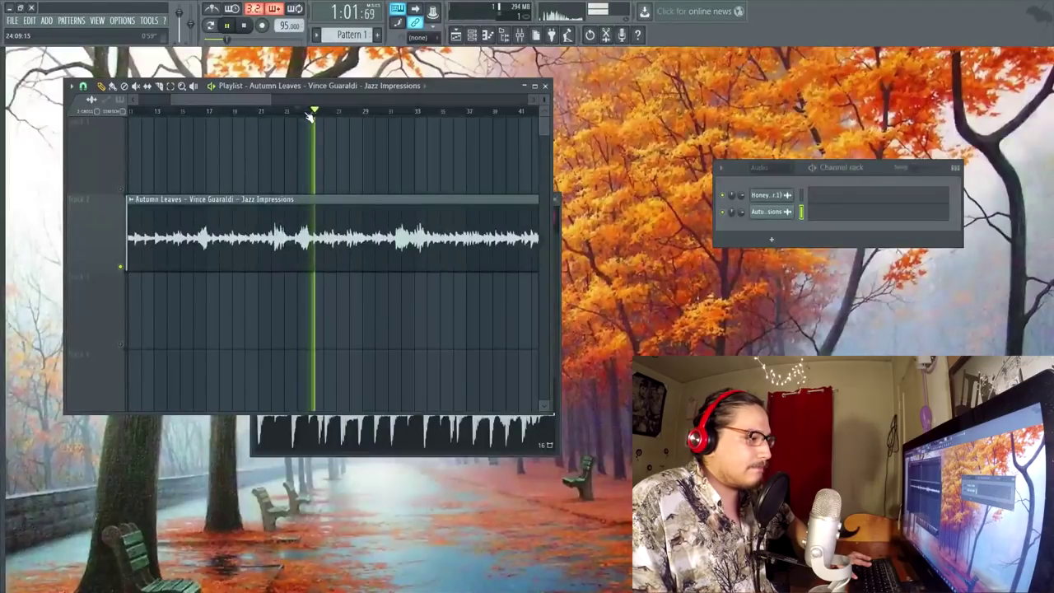
pyautogui.click(415, 112)
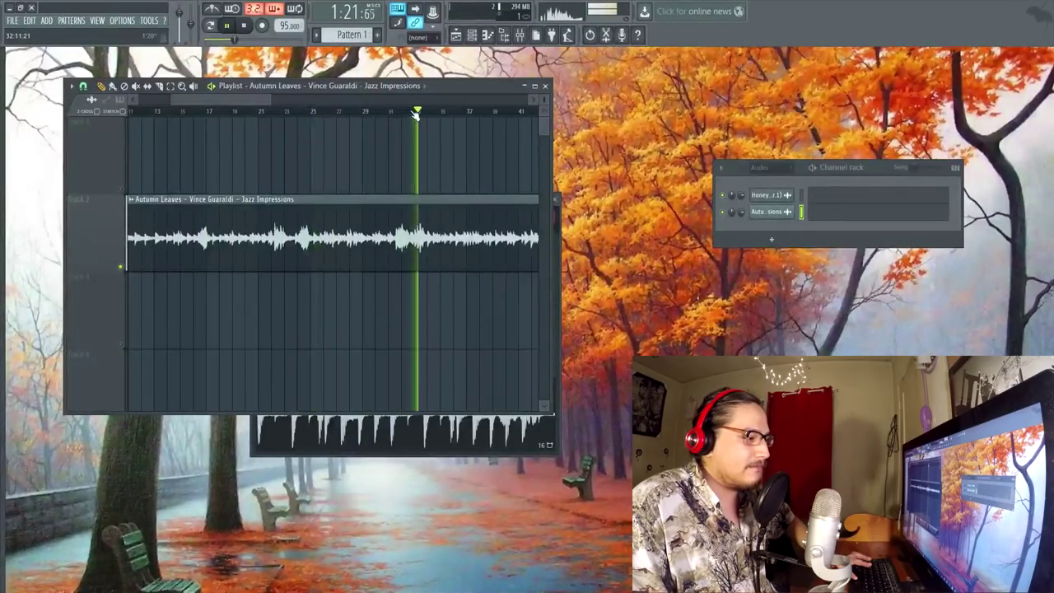
pyautogui.scroll(4, 416, 113)
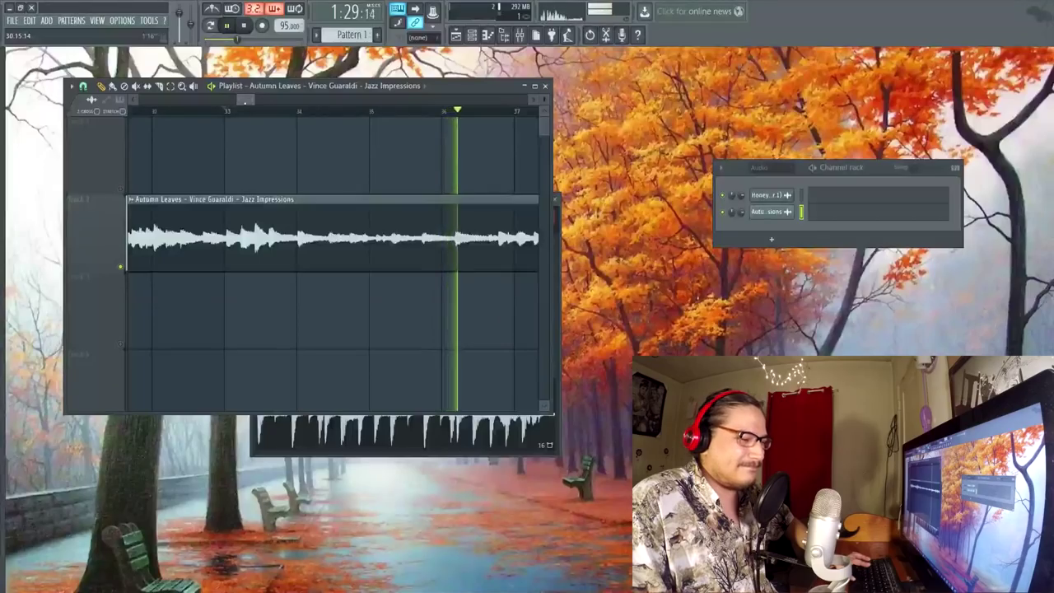
pyautogui.press('space')
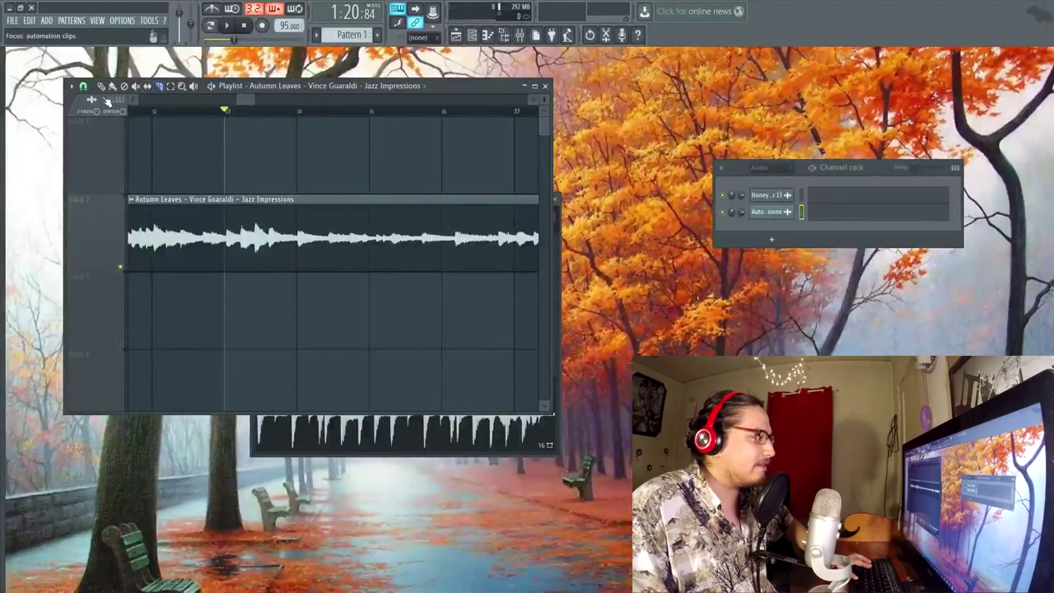
# Set the playlist snap to none and slice the Autumn Leaves clip about midway between bars 33 and 34.
pyautogui.click(83, 87)
pyautogui.click(100, 143)
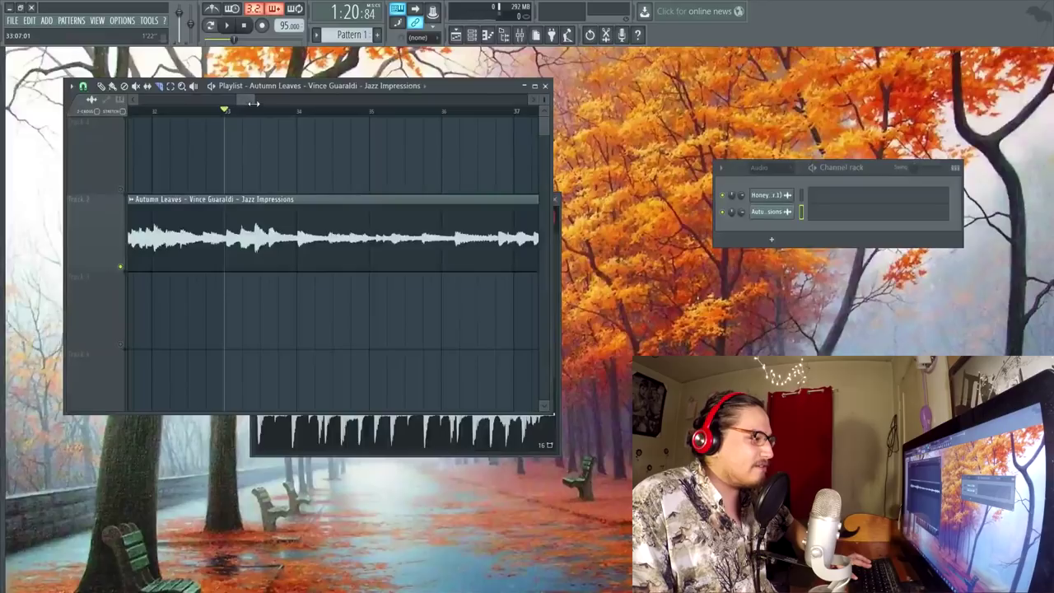
pyautogui.moveTo(254, 102); pyautogui.dragTo(242, 99)
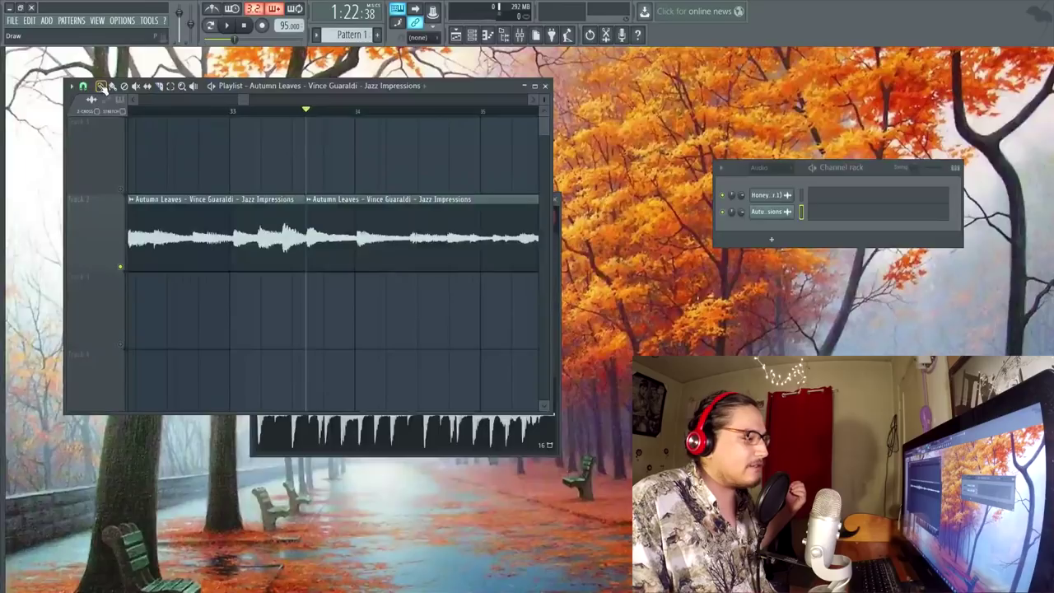
# Delete the part of the Autumn Leaves clip before the slice and move the remaining clip to the start of bar 1 on track 2.
pyautogui.rightClick(249, 254)
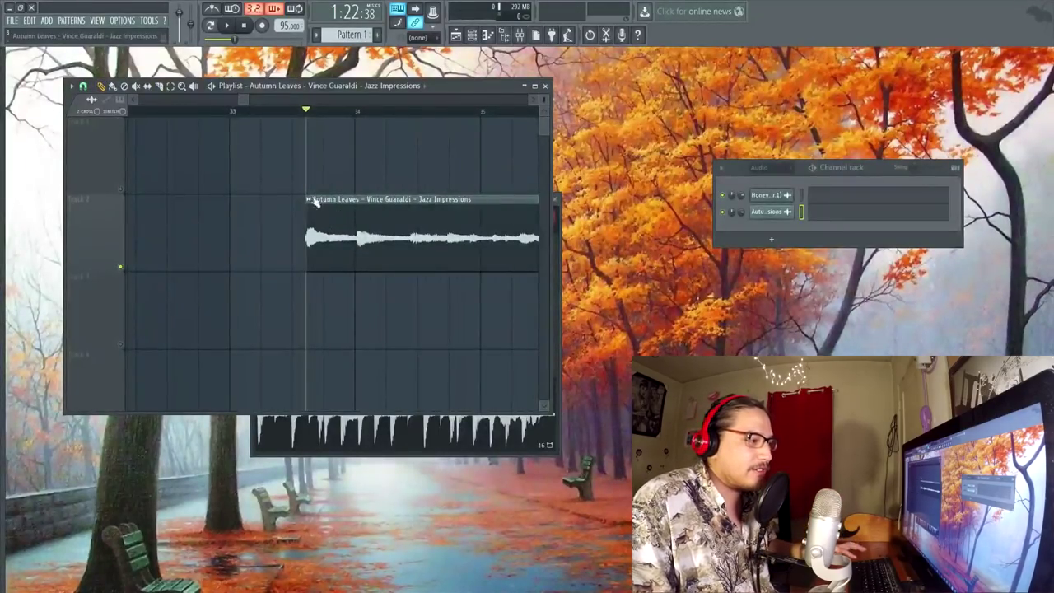
pyautogui.scroll(-5, 310, 117)
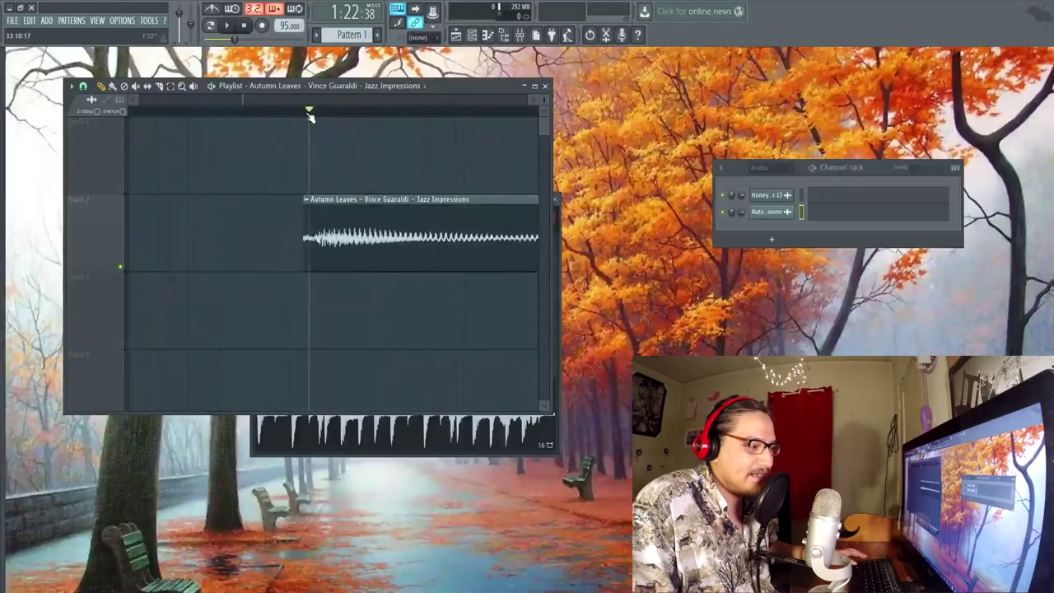
pyautogui.rightClick(341, 239)
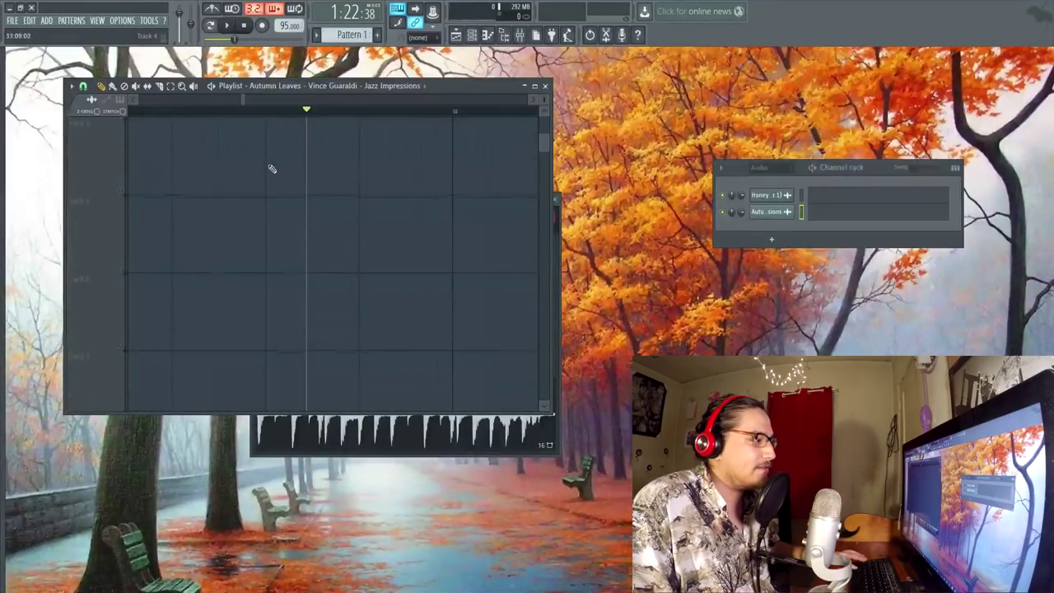
pyautogui.hotkey('ctrl', 'z')
pyautogui.moveTo(246, 98); pyautogui.dragTo(160, 112)
pyautogui.scroll(-5, 161, 112)
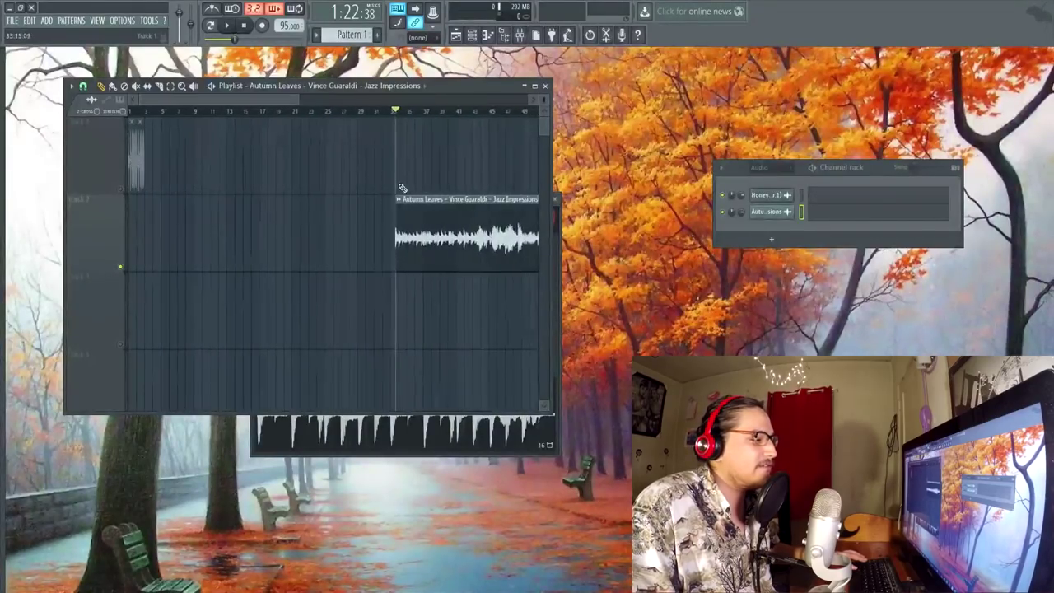
pyautogui.moveTo(402, 215); pyautogui.dragTo(23, 234)
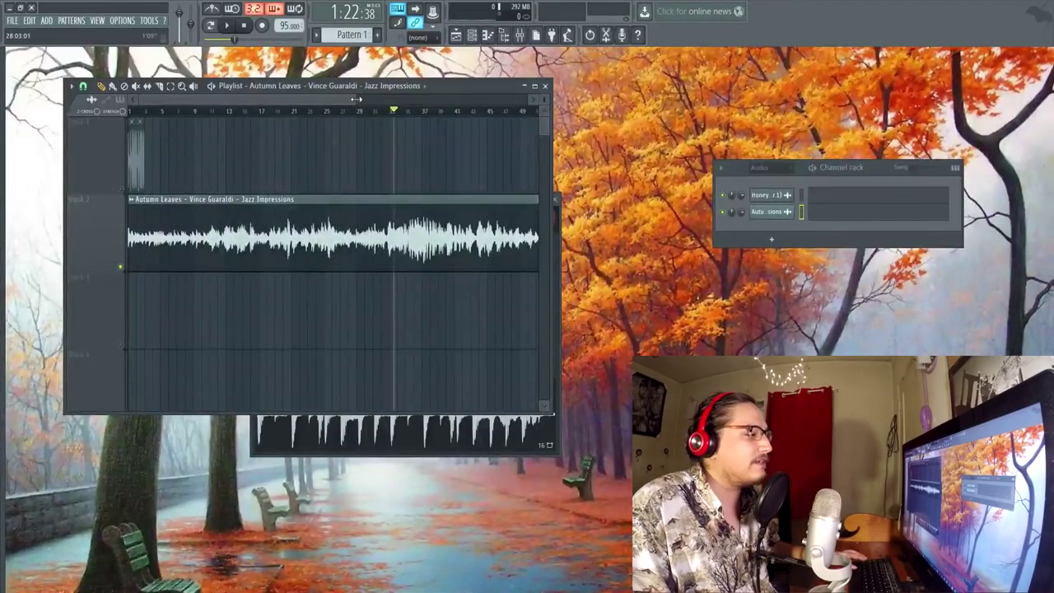
pyautogui.moveTo(356, 99); pyautogui.dragTo(157, 99)
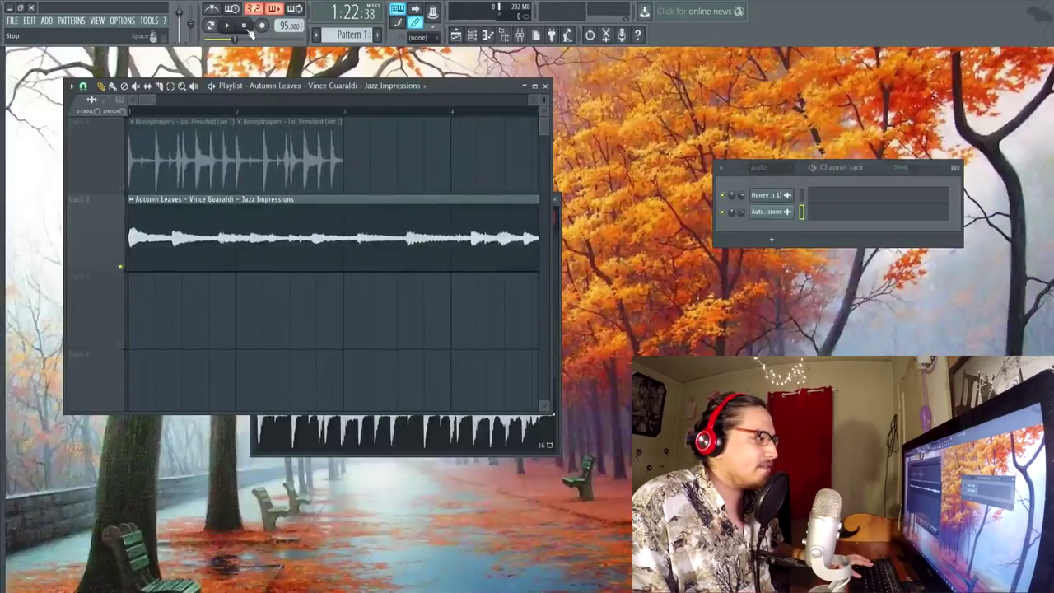
# Slice the Autumn Leaves clip about midway through bar 4 and delete the part after the cut.
pyautogui.press('space')
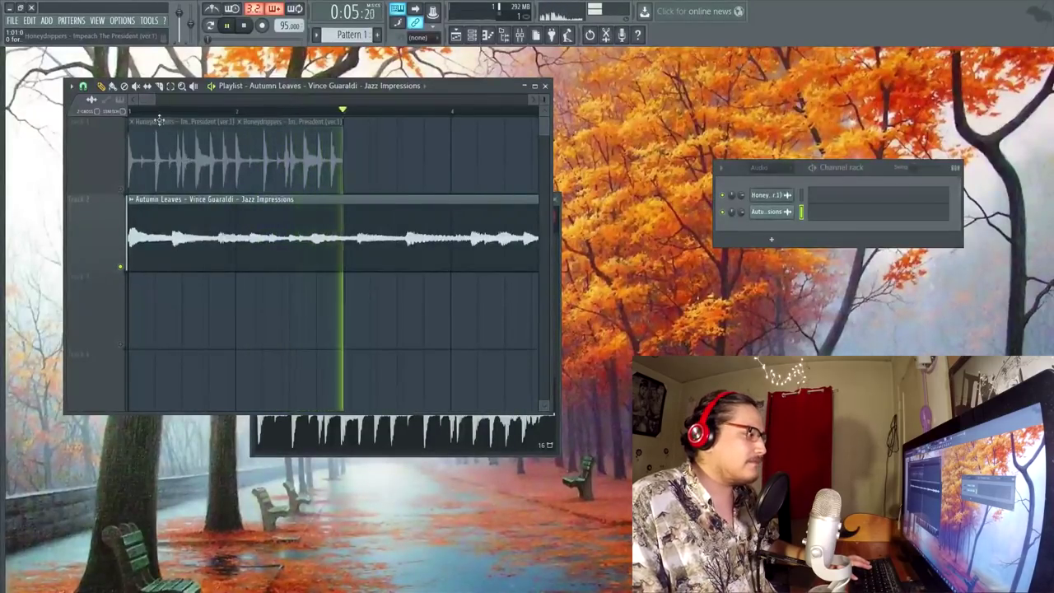
pyautogui.click(161, 87)
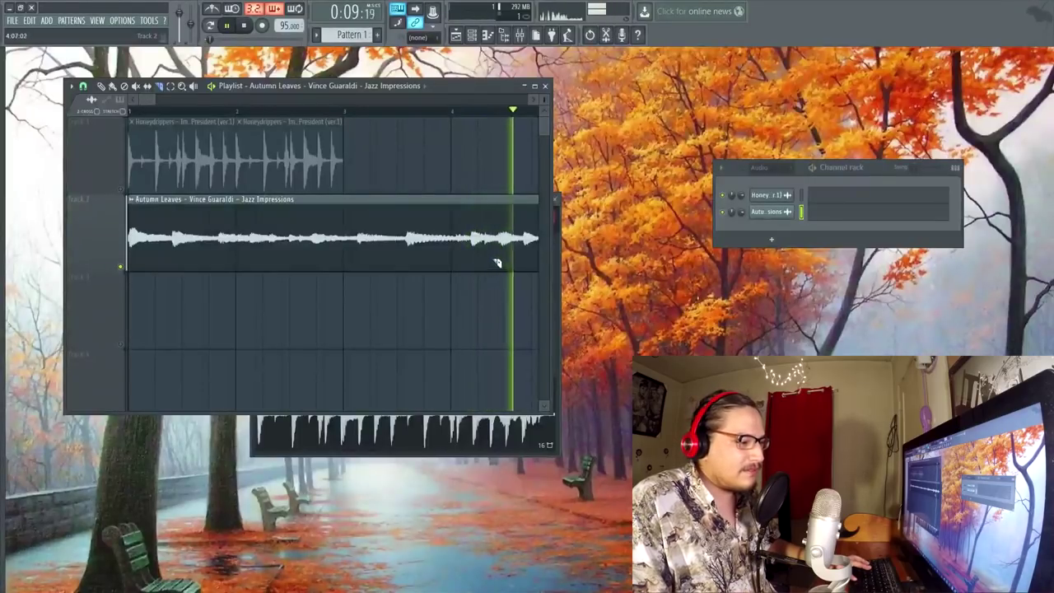
pyautogui.press('space')
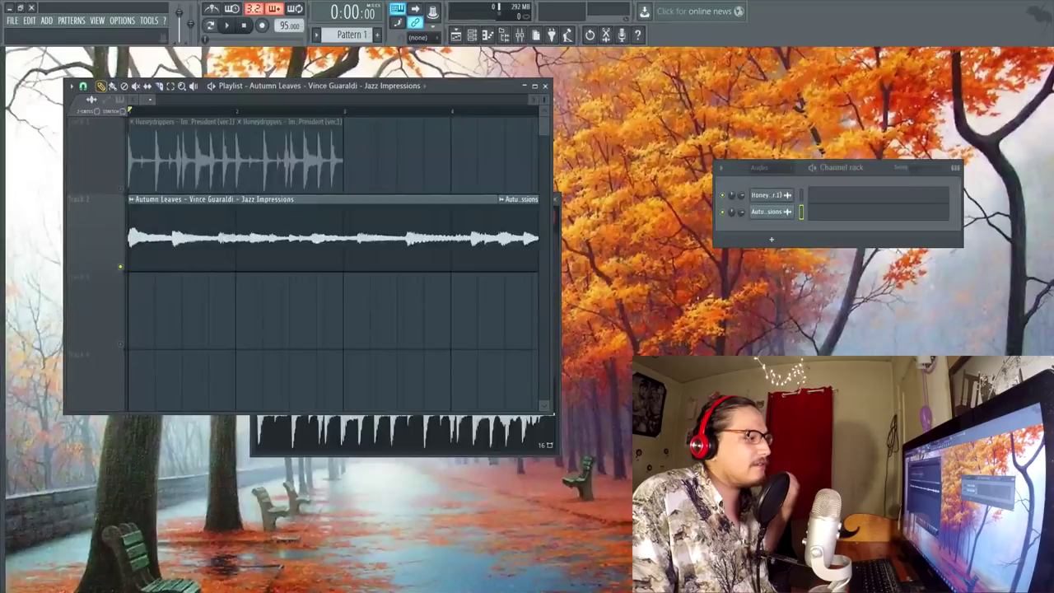
pyautogui.moveTo(156, 103); pyautogui.dragTo(257, 142)
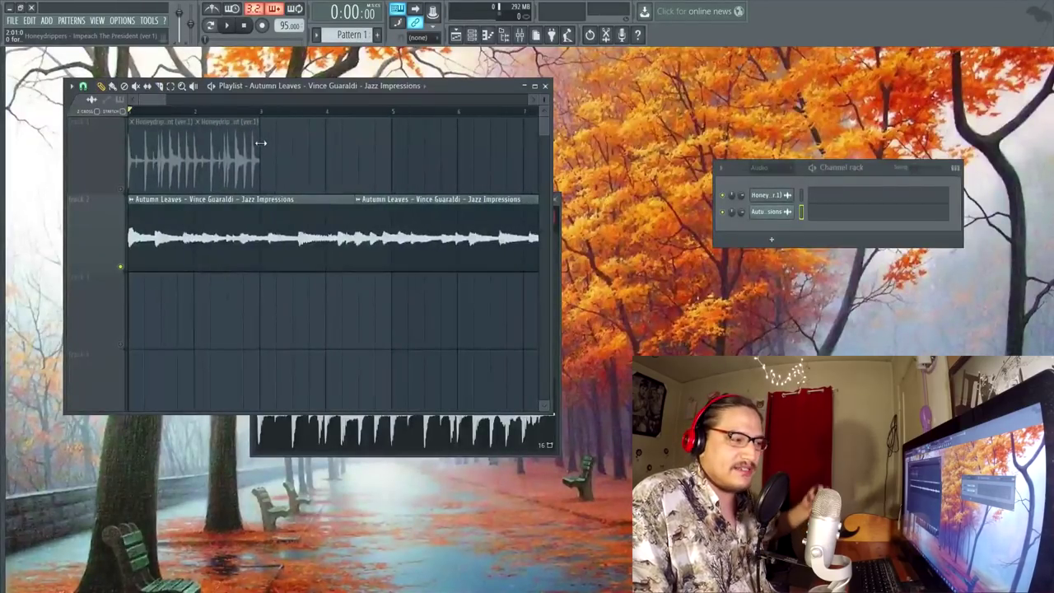
pyautogui.rightClick(372, 216)
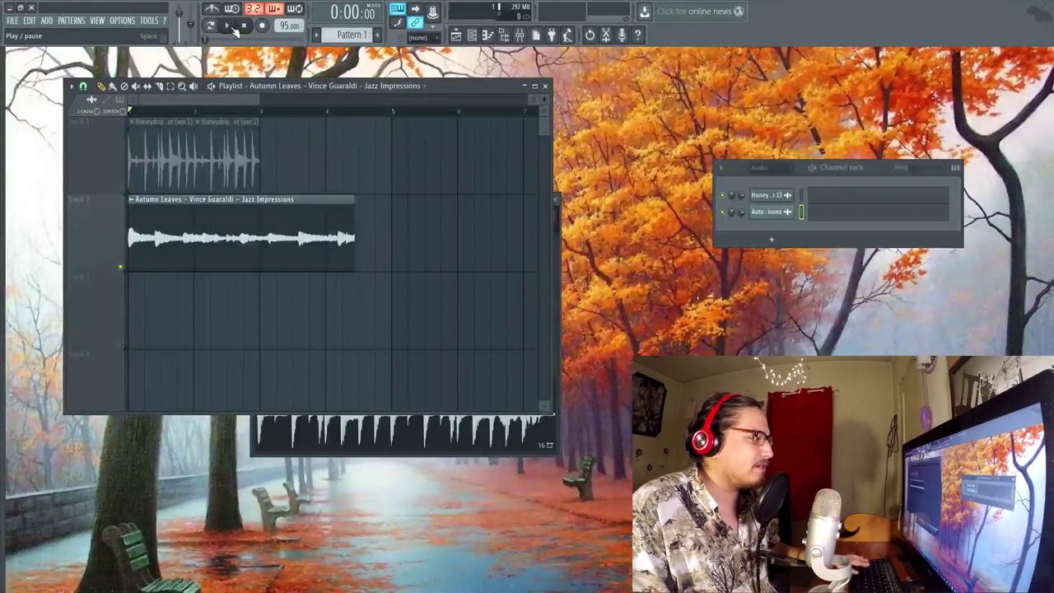
# Select all clips in the playlist and audition the trimmed Autumn Leaves sample as a loop.
pyautogui.press('space')
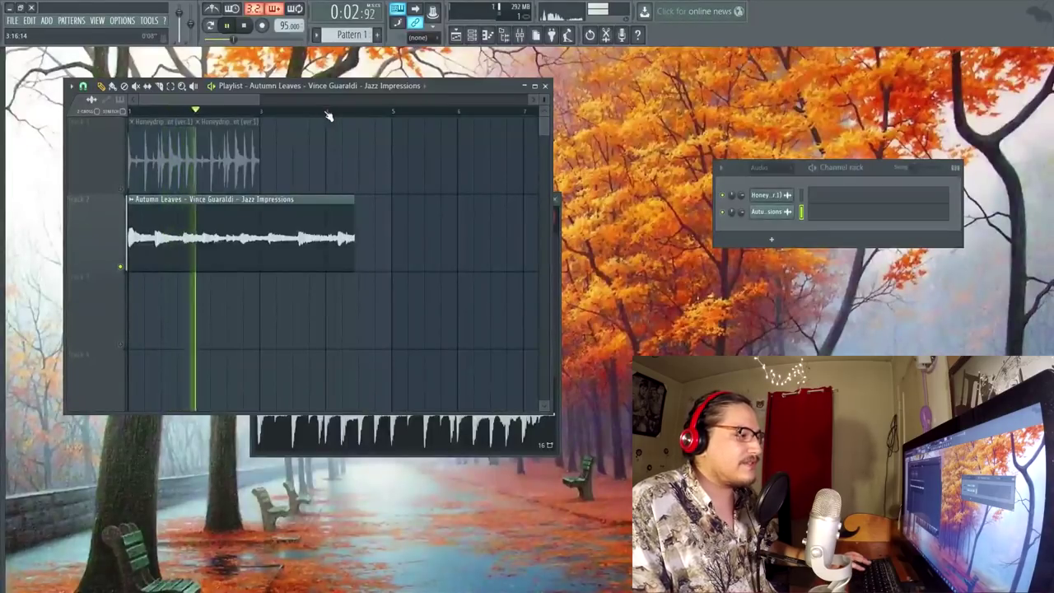
pyautogui.hotkey('ctrl', 'a')
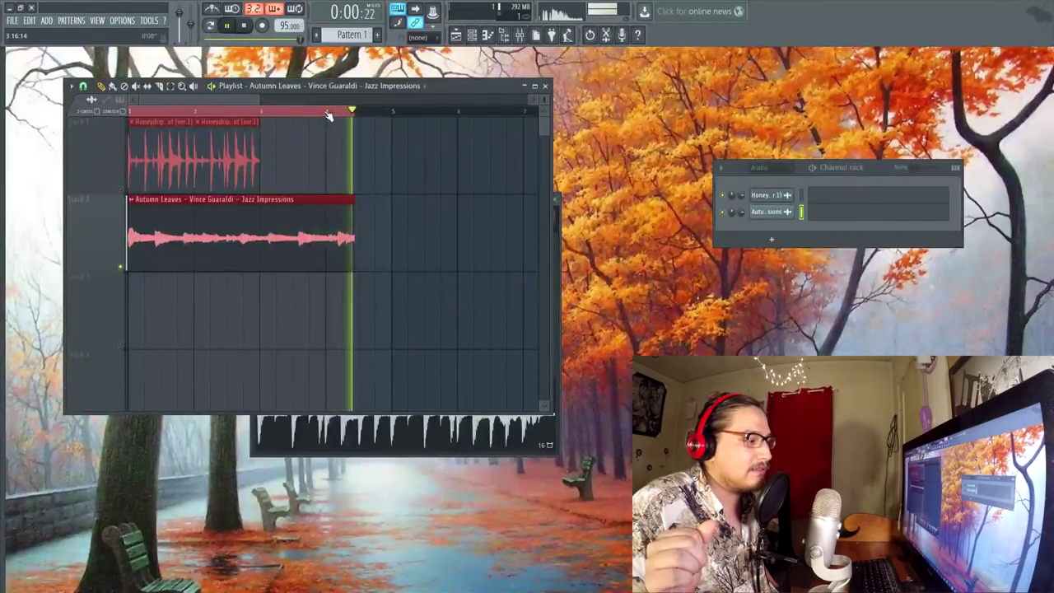
pyautogui.press('space')
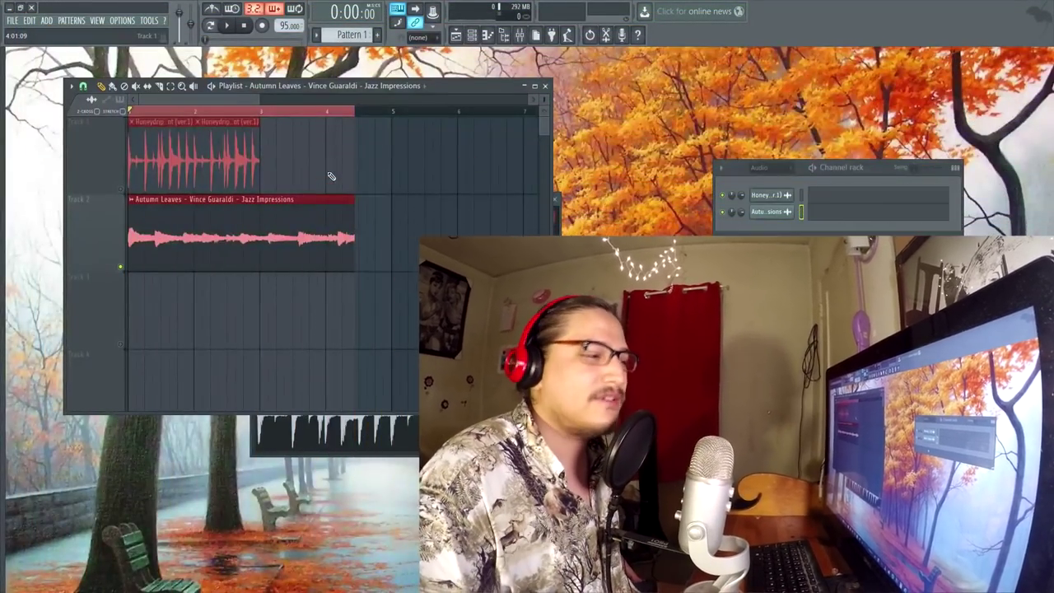
# Open the Autumn Leaves sample's channel settings and set its time-stretch time to (none).
pyautogui.doubleClick(318, 212)
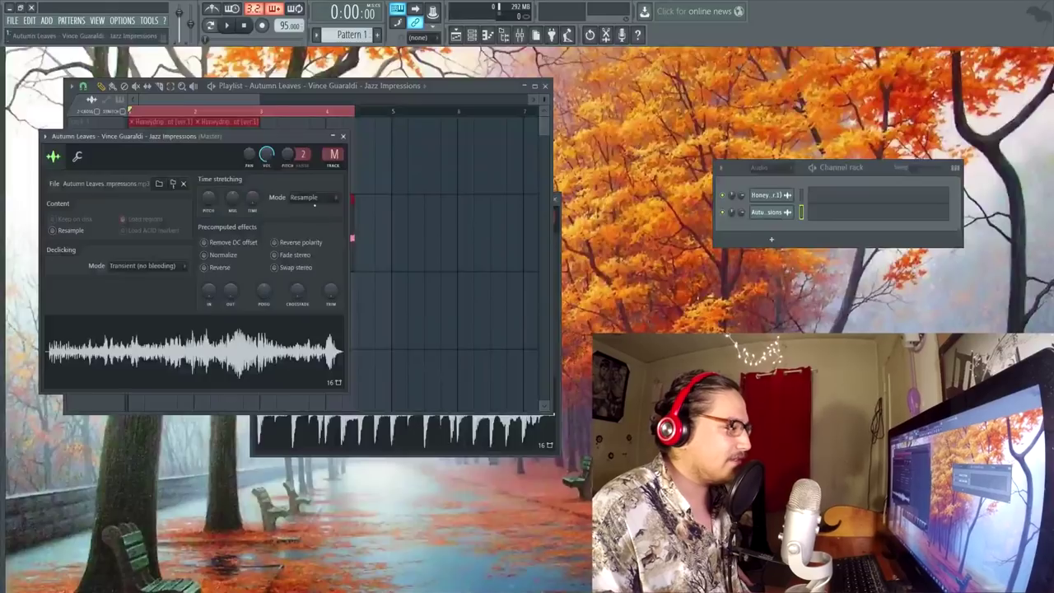
pyautogui.moveTo(284, 139); pyautogui.dragTo(559, 174)
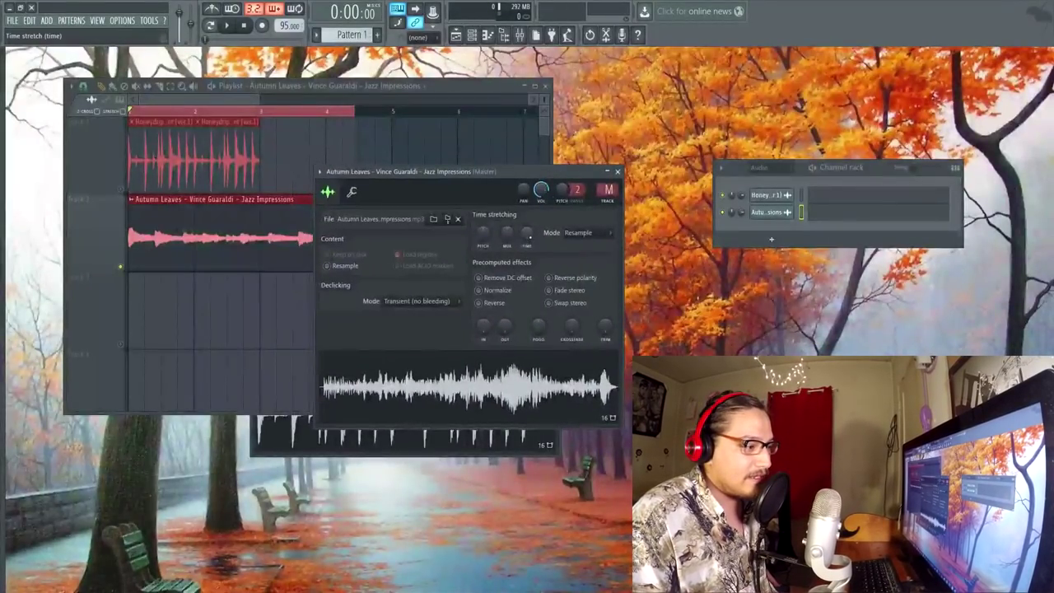
pyautogui.rightClick(527, 234)
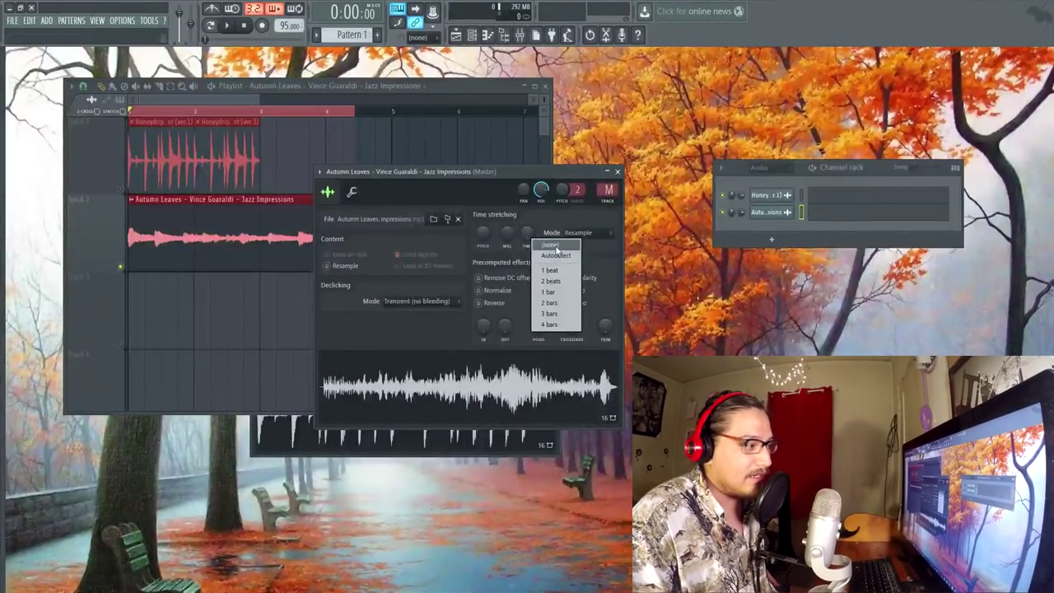
pyautogui.click(552, 247)
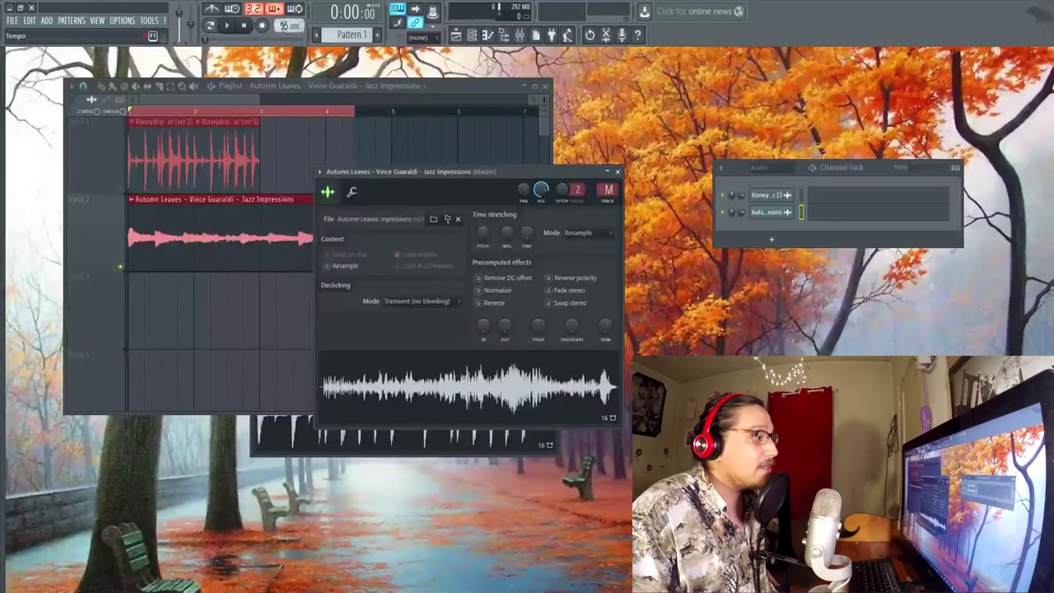
# Autodetect the Honeydrippers break's time-stretch tempo, assign it the 95 BPM project tempo, and close its channel settings.
pyautogui.doubleClick(218, 162)
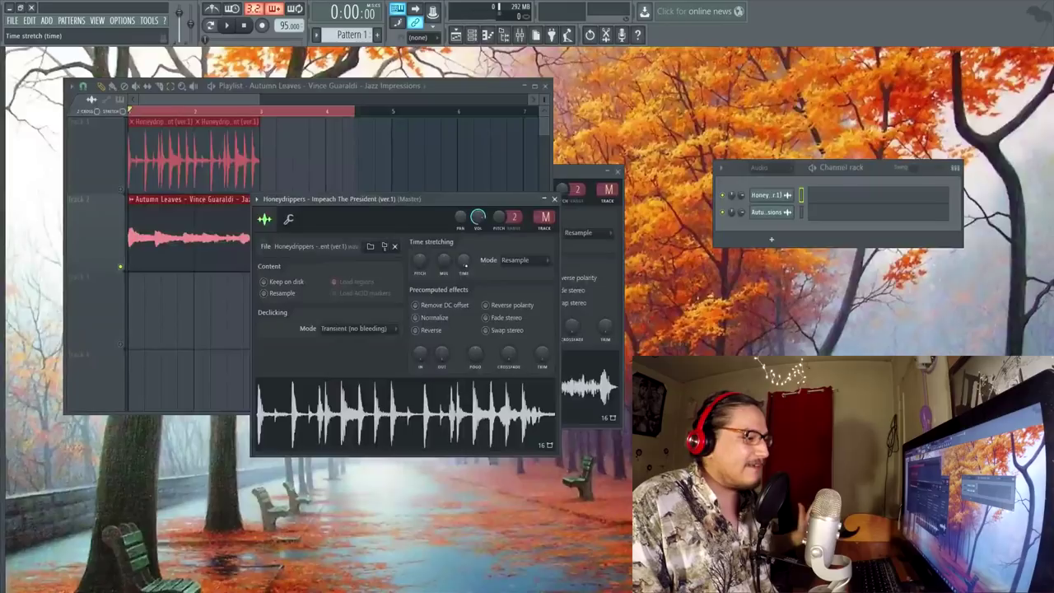
pyautogui.click(465, 263)
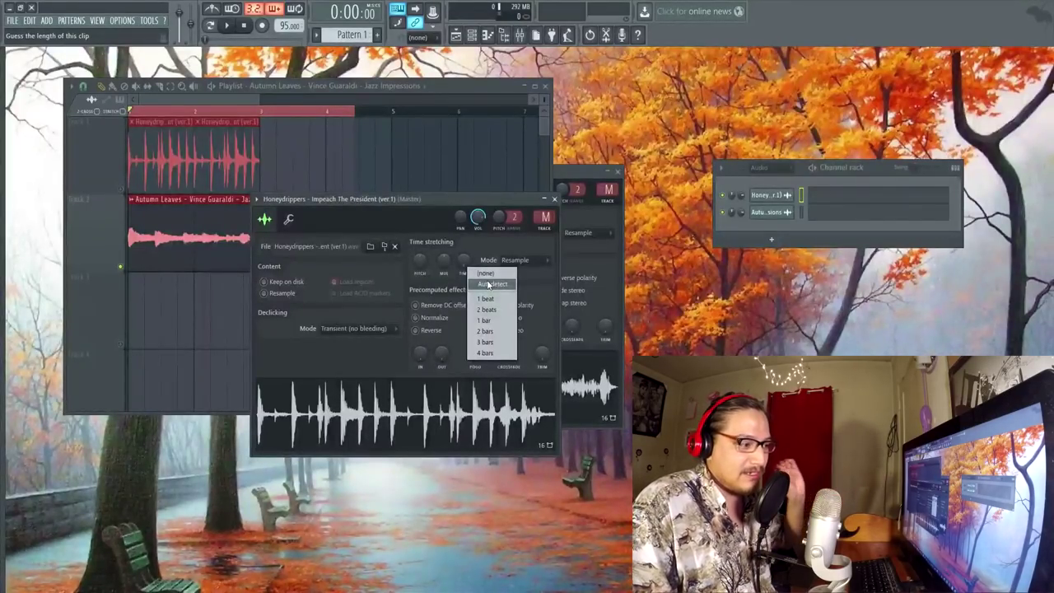
pyautogui.click(491, 285)
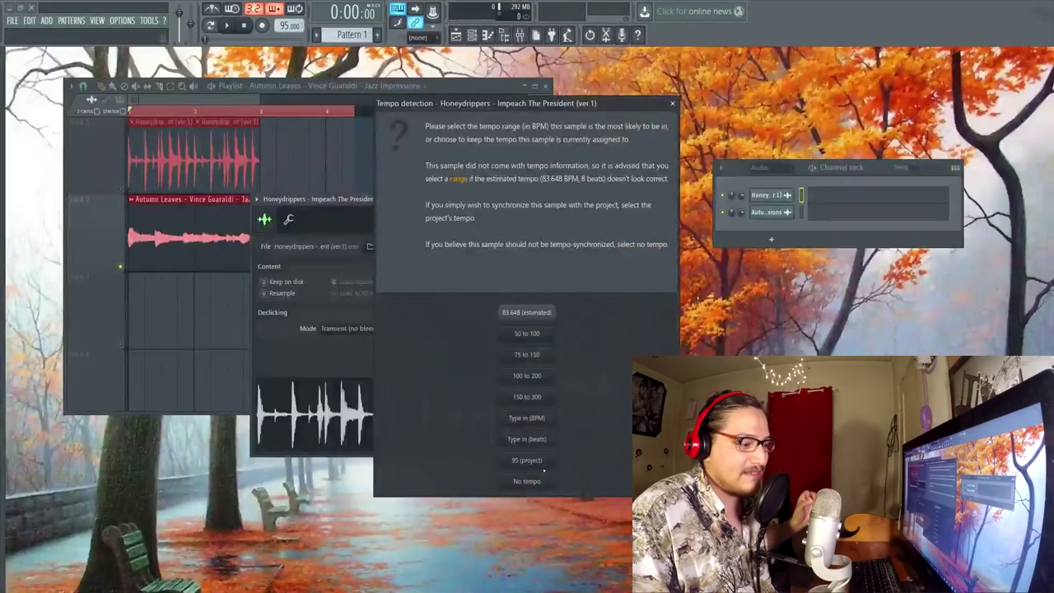
pyautogui.click(542, 466)
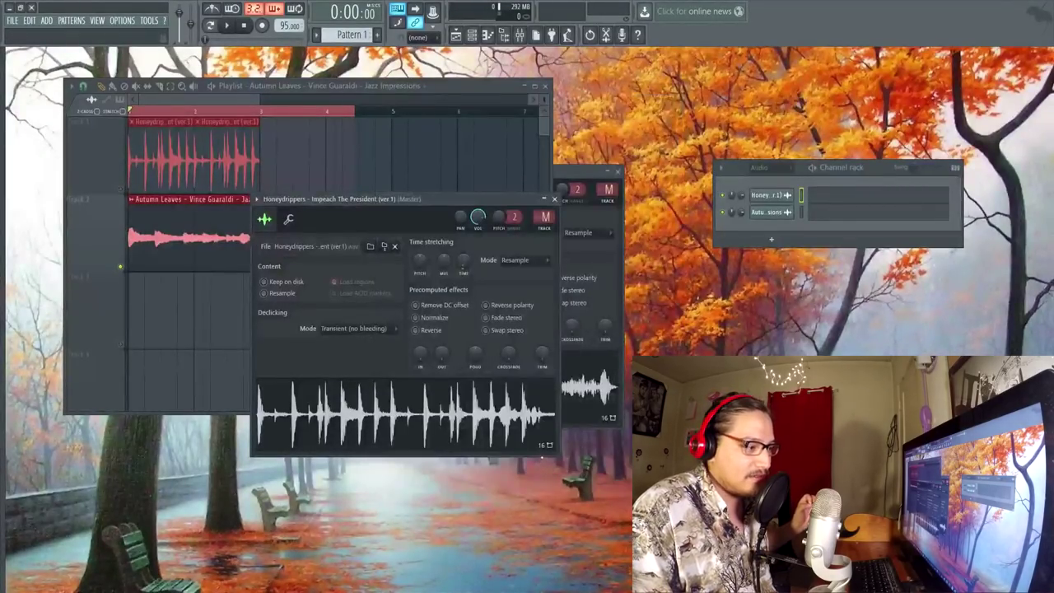
pyautogui.click(556, 203)
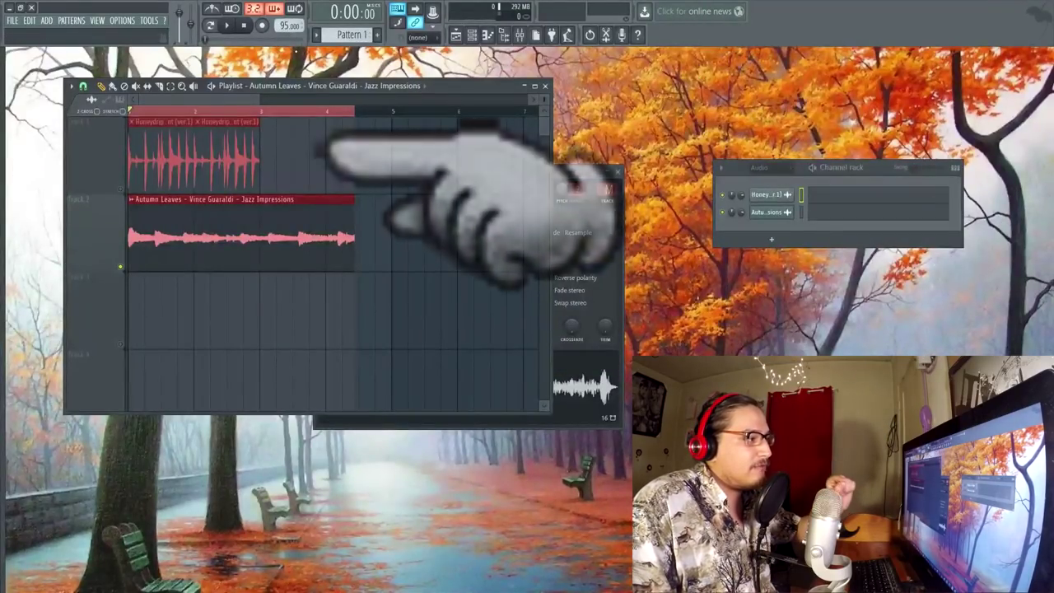
# Lower the project tempo to 55 BPM to fit the Autumn Leaves clip to the length of the two-bar drum loop.
pyautogui.scroll(10, 288, 24)
pyautogui.scroll(-20, 288, 25)
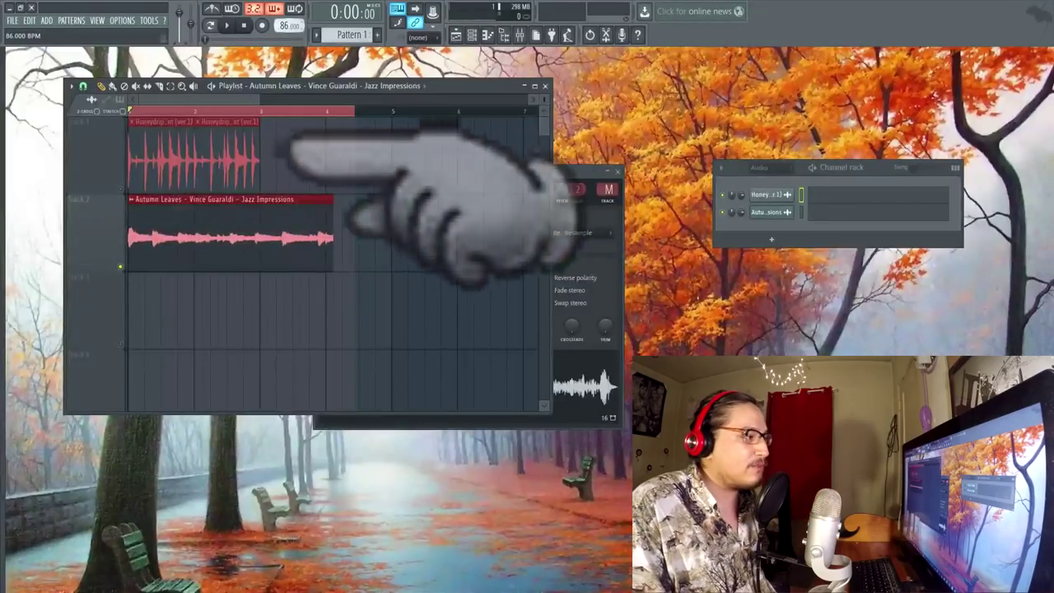
pyautogui.scroll(5, 289, 25)
pyautogui.scroll(-5, 289, 25)
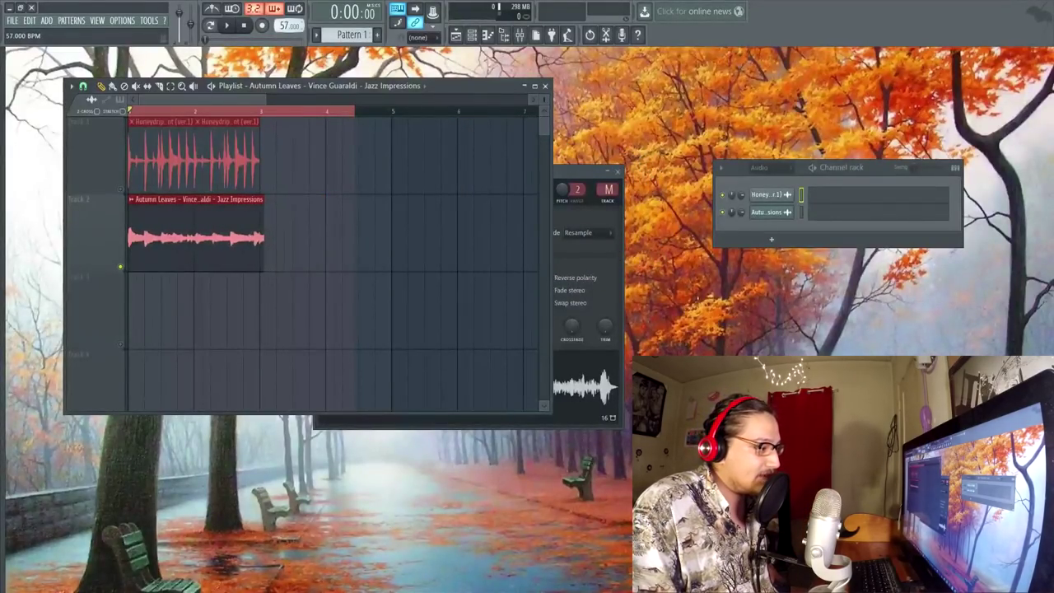
pyautogui.scroll(-1, 288, 24)
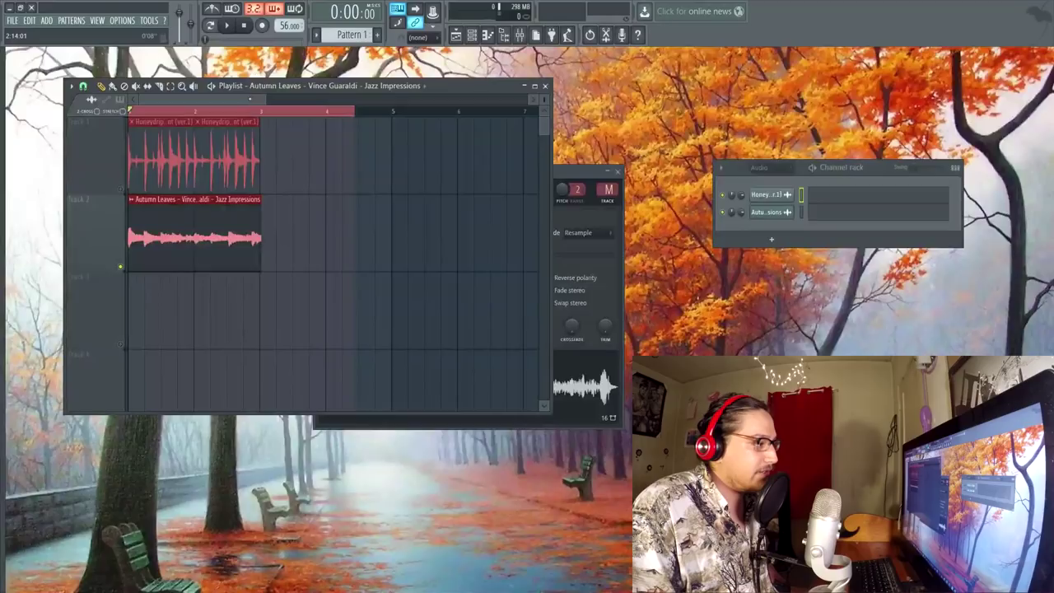
pyautogui.scroll(3, 262, 115)
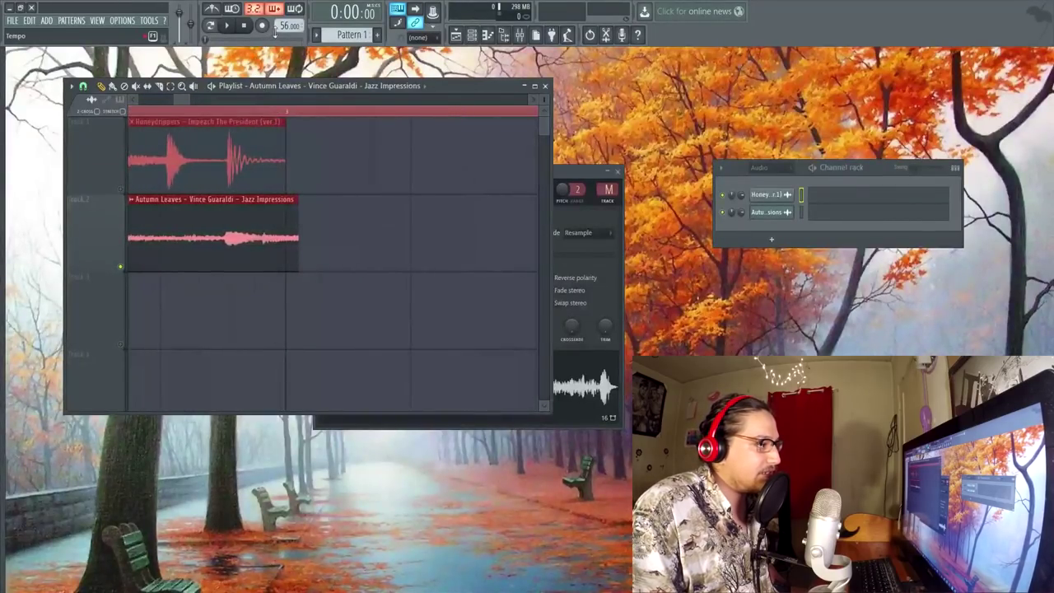
pyautogui.scroll(-1, 288, 25)
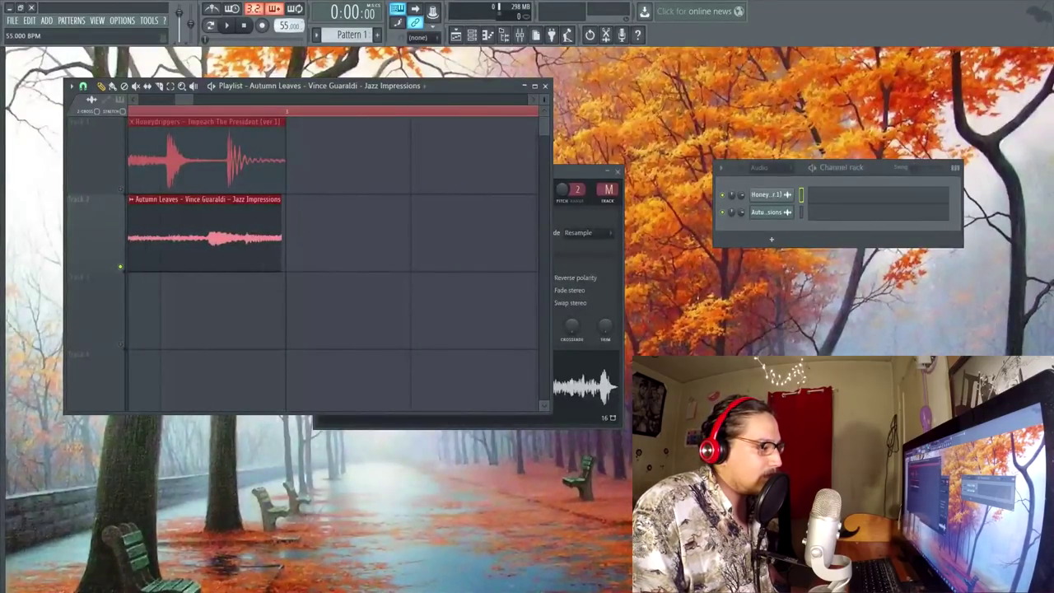
pyautogui.scroll(1, 288, 25)
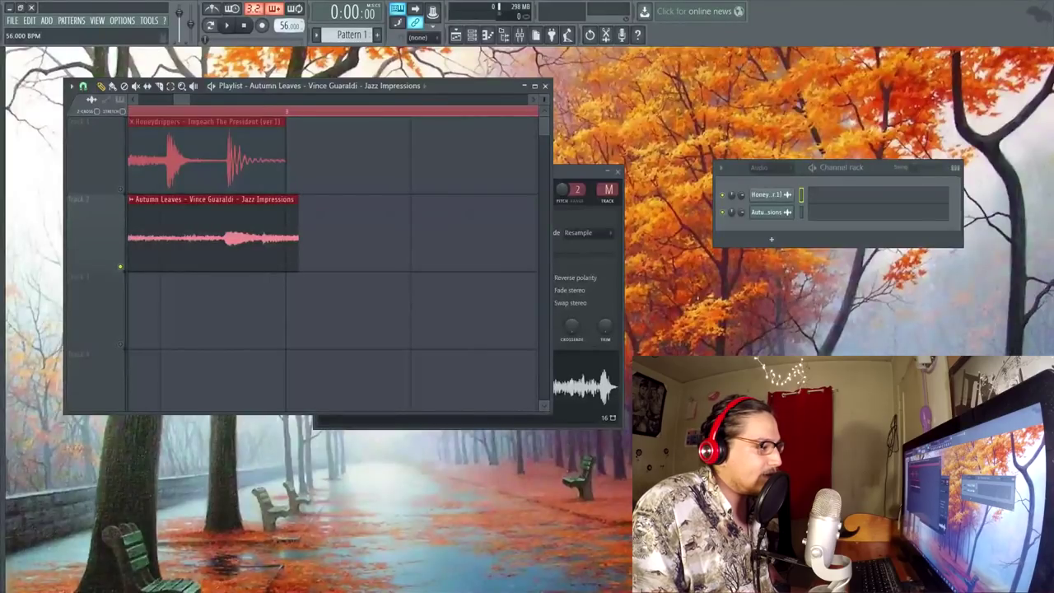
pyautogui.scroll(-1, 288, 25)
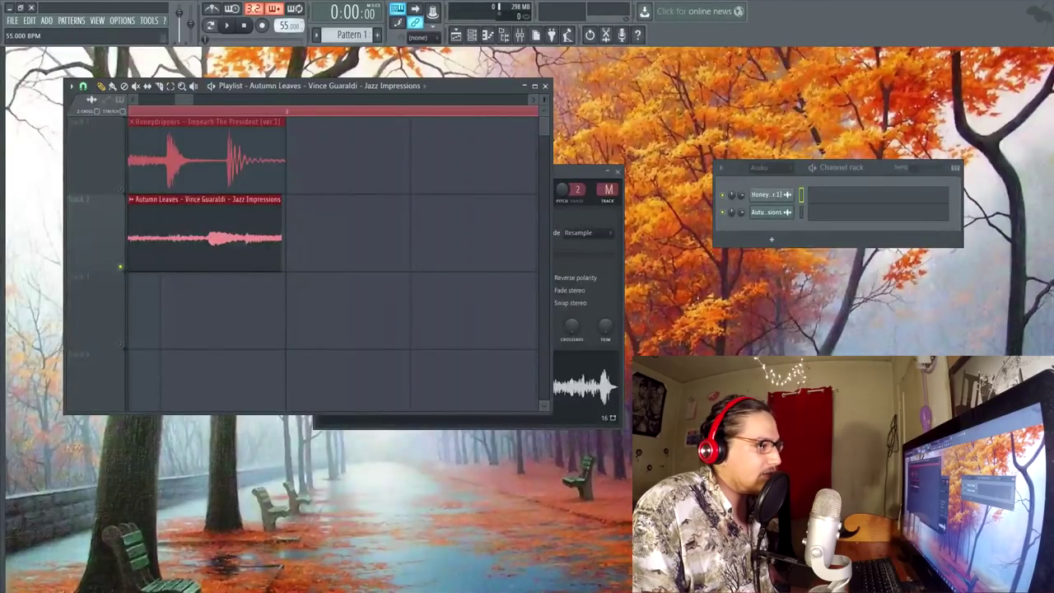
pyautogui.scroll(1, 288, 25)
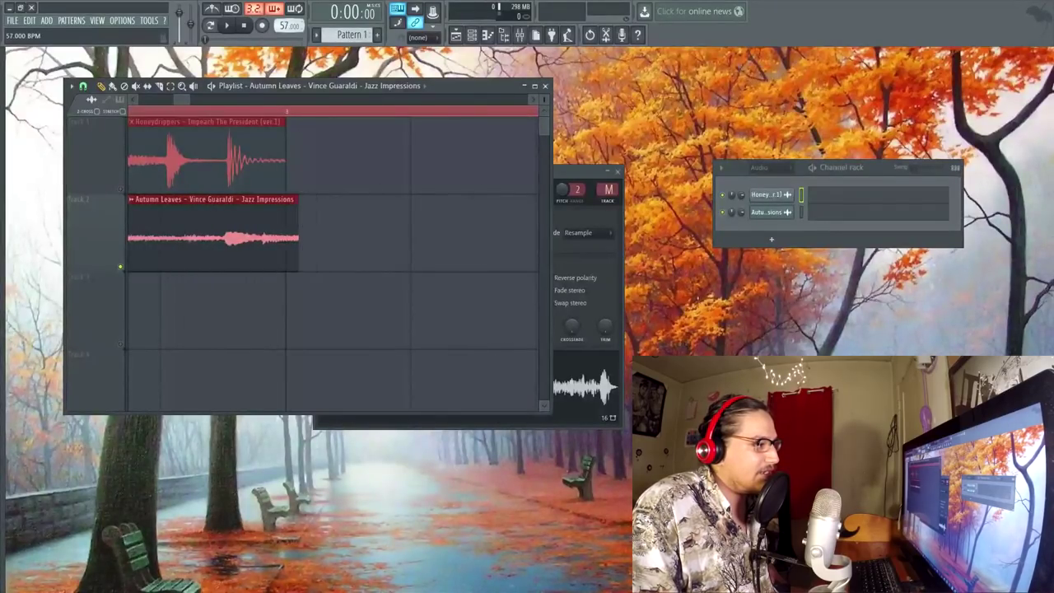
pyautogui.scroll(1, 288, 25)
pyautogui.scroll(-1, 289, 25)
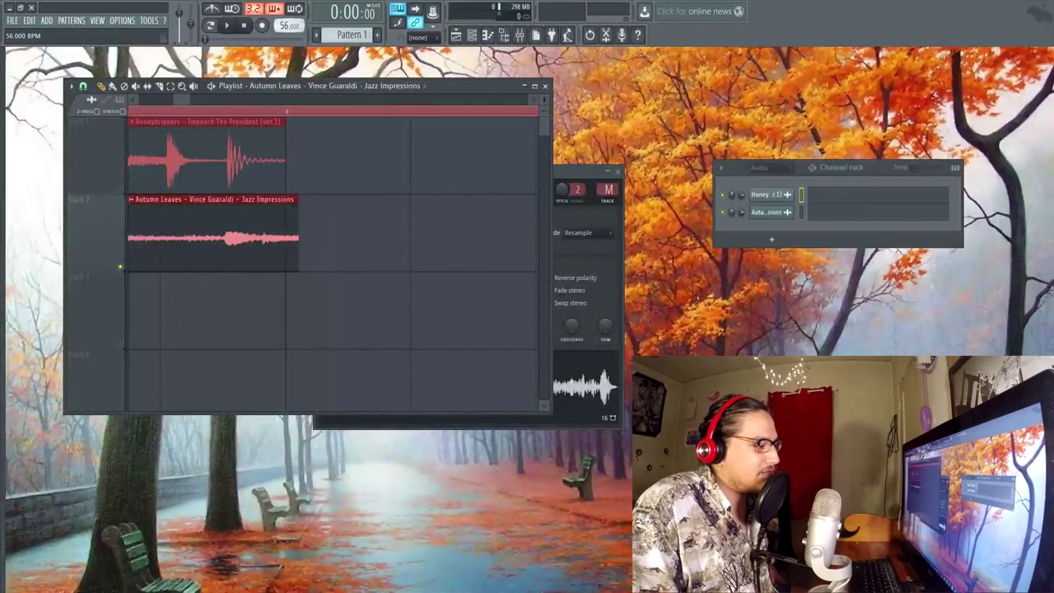
pyautogui.scroll(-1, 288, 24)
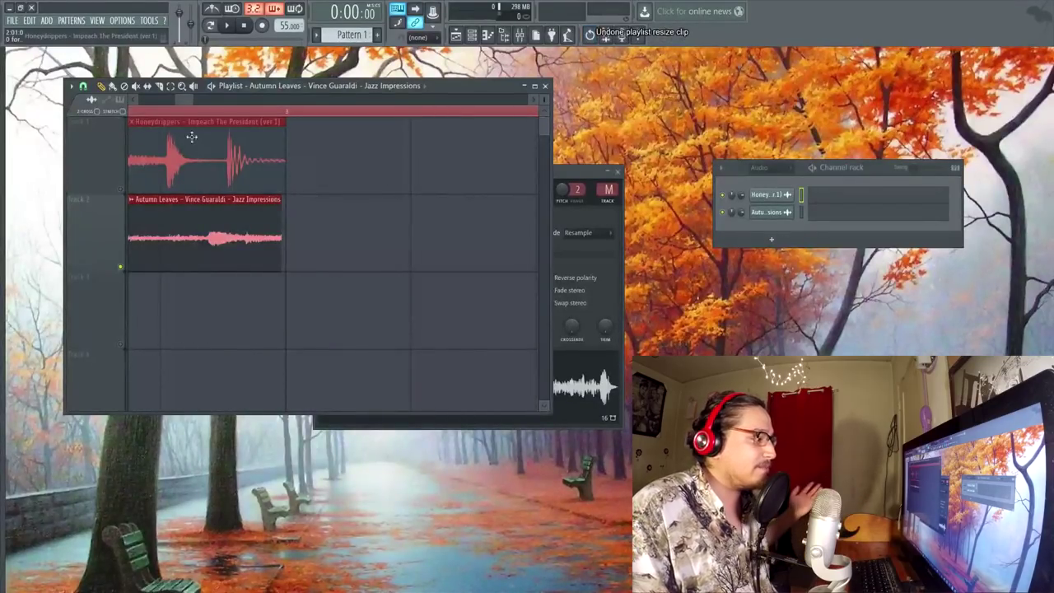
# Deselect the clips and extend the end of the Autumn Leaves clip to the bar 3 line, flush with the drum break.
pyautogui.click(391, 230)
pyautogui.moveTo(286, 200); pyautogui.dragTo(286, 201)
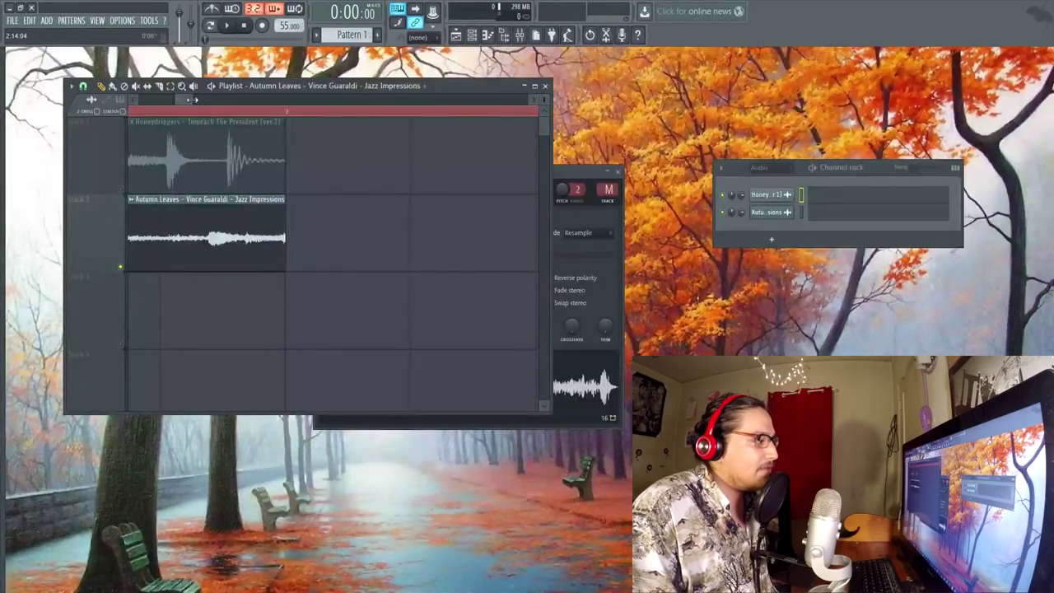
pyautogui.moveTo(192, 99)
pyautogui.mouseDown()
pyautogui.moveTo(175, 99)
pyautogui.moveTo(212, 100)
pyautogui.mouseUp()
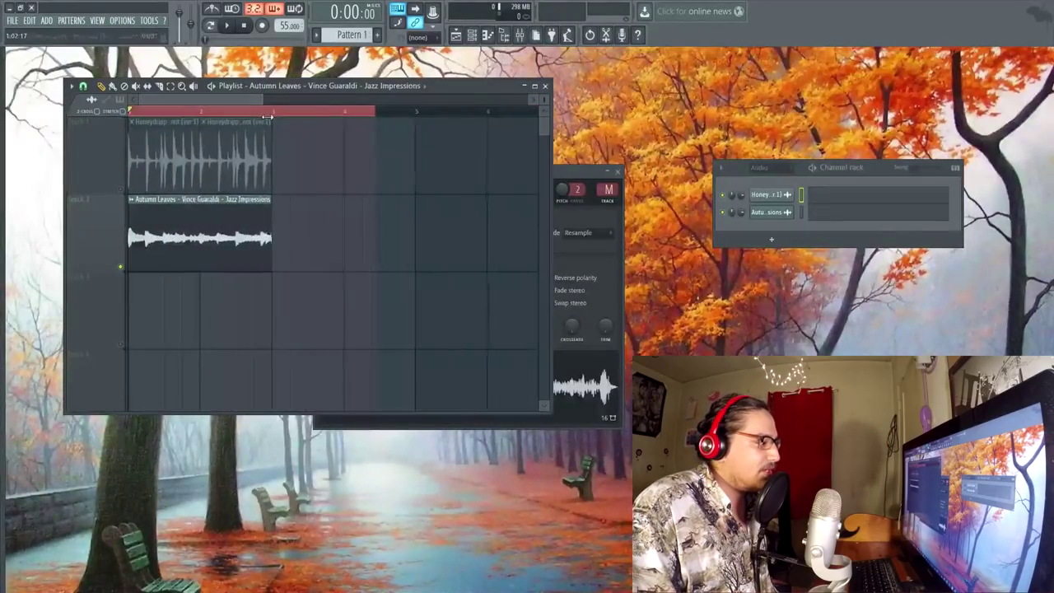
# Autodetect the Autumn Leaves sample's time-stretch tempo, assign it the 55 BPM project tempo, and raise the project tempo to 95 BPM.
pyautogui.click(226, 204)
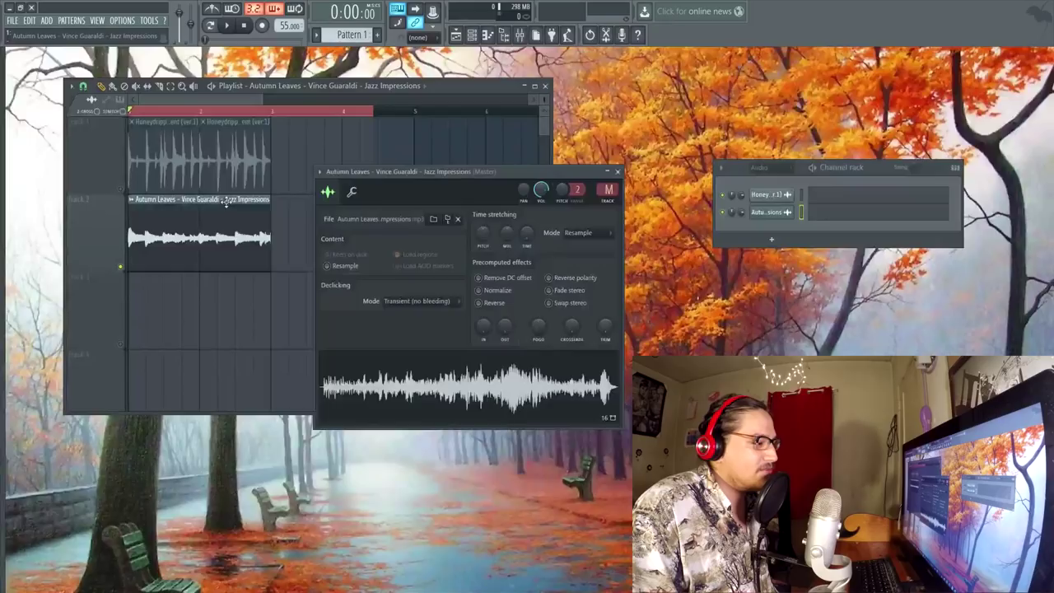
pyautogui.click(528, 234)
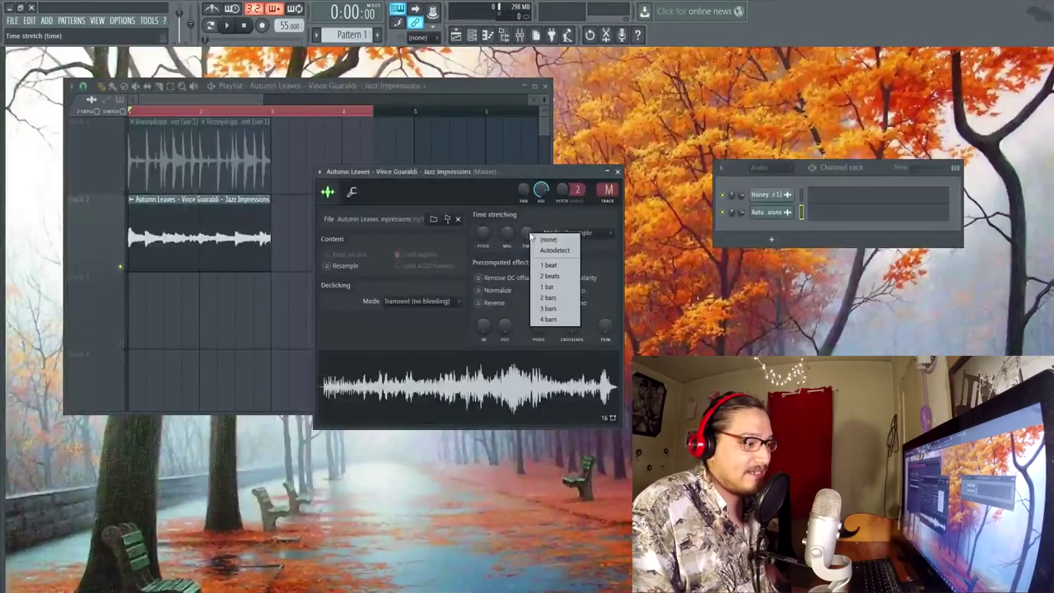
pyautogui.click(556, 251)
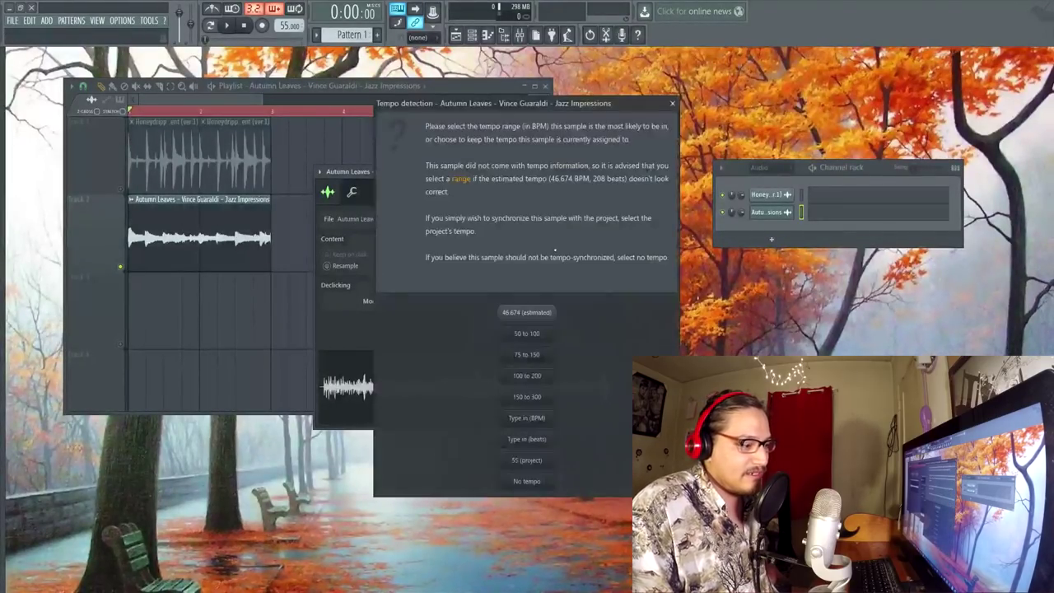
pyautogui.click(545, 461)
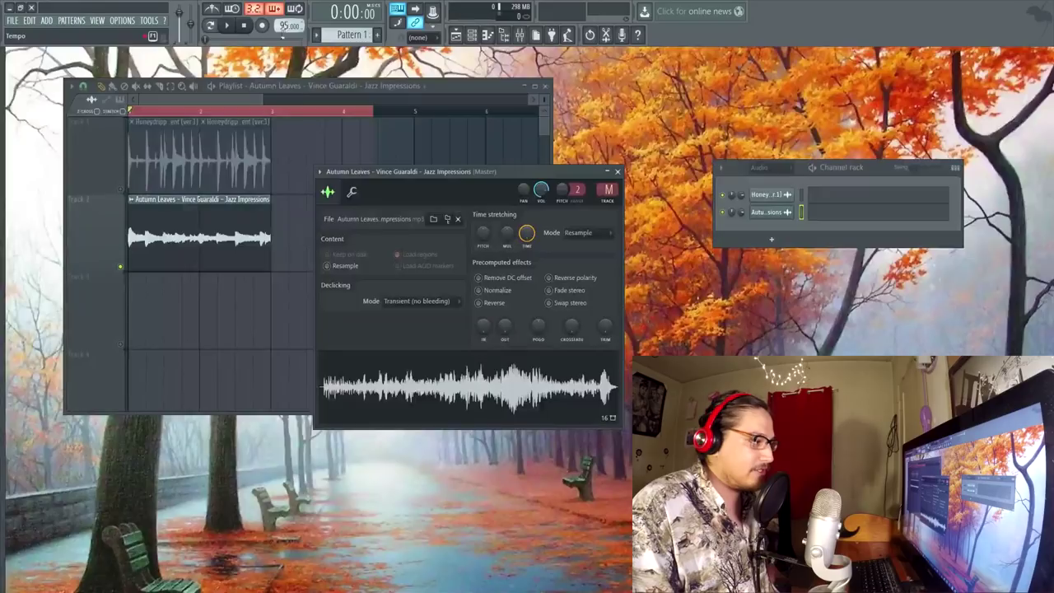
# Select the first two bars of the playlist, audition the Autumn Leaves clip with the drum track muted, and stop playback.
pyautogui.click(212, 117)
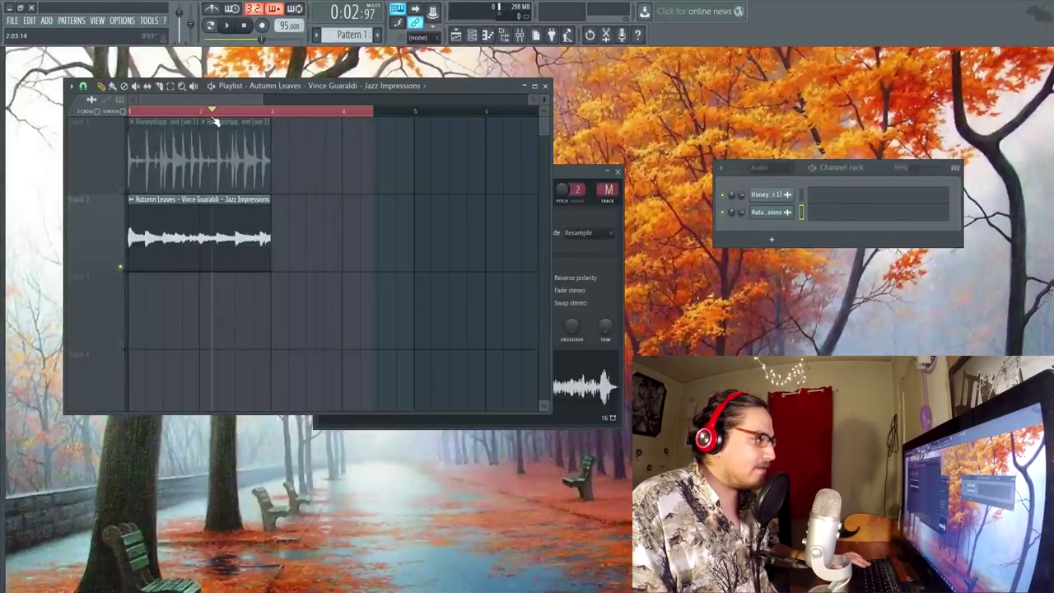
pyautogui.click(226, 26)
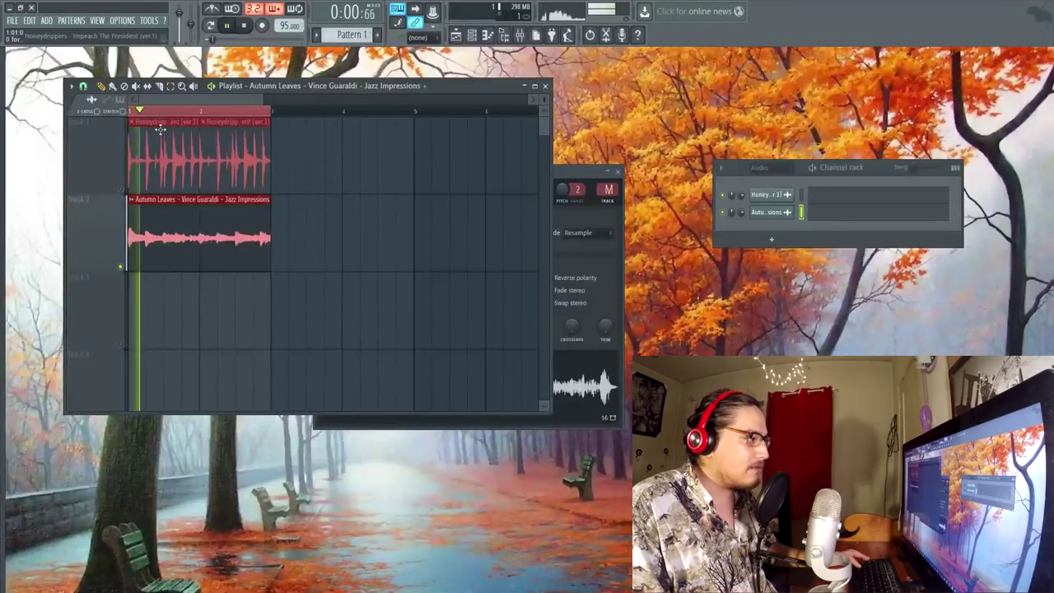
pyautogui.press('space')
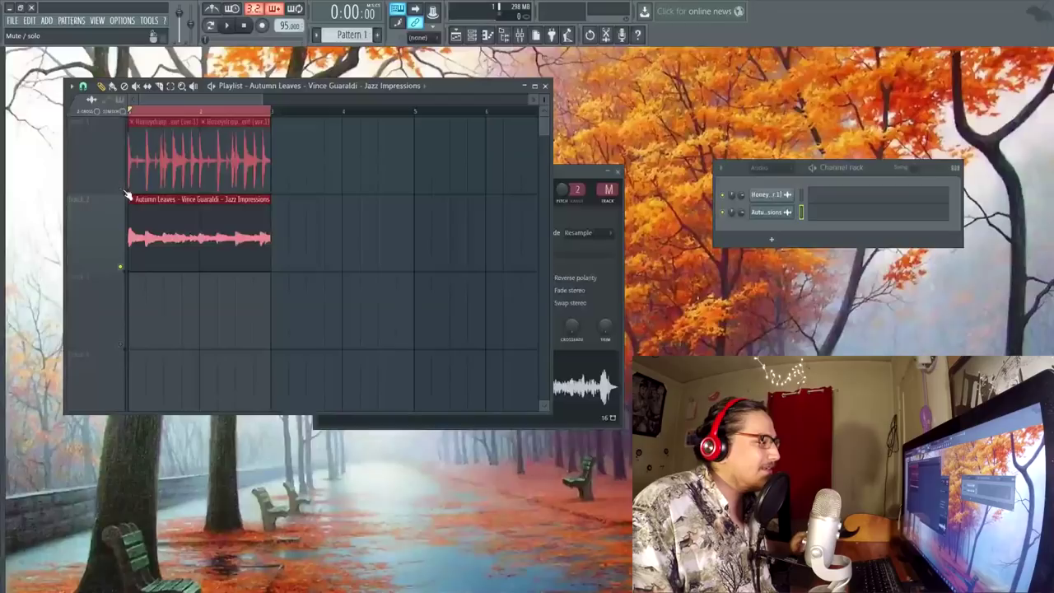
# Unmute the Honeydrippers drum break track, play both clips together over the two-bar loop, and stop playback.
pyautogui.click(121, 190)
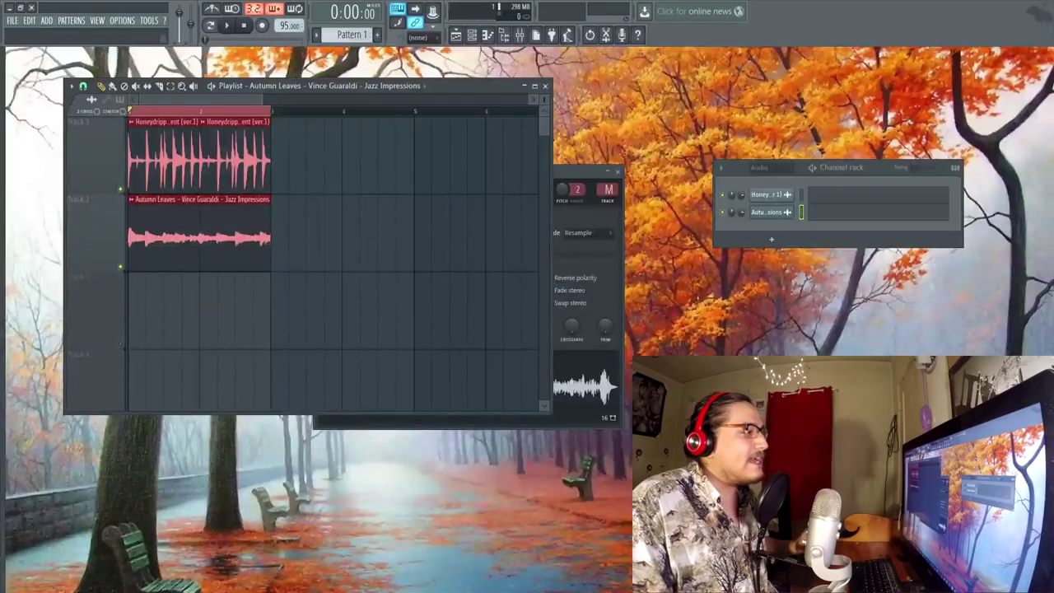
pyautogui.click(234, 28)
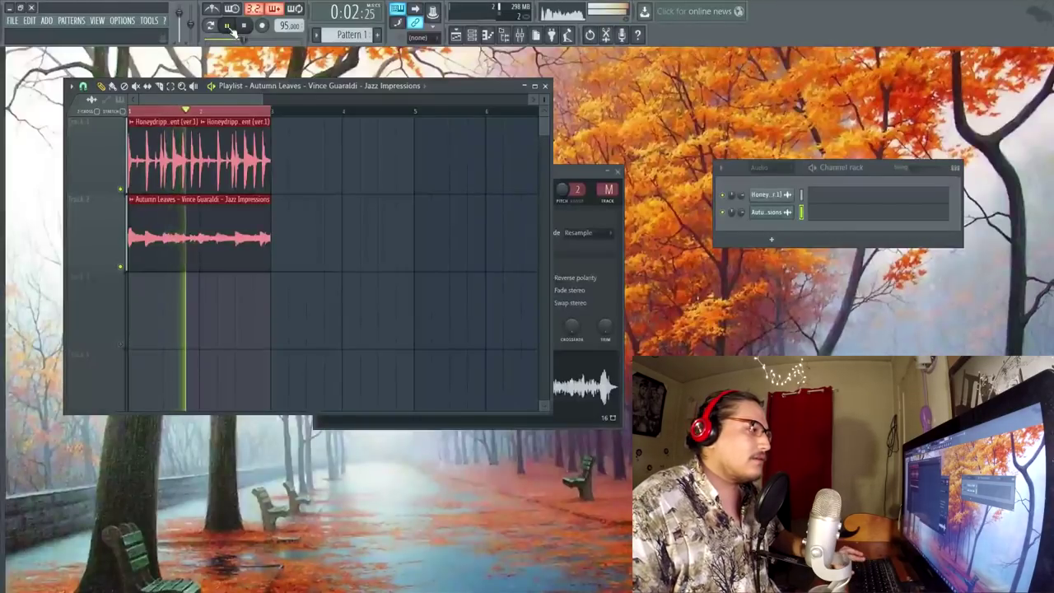
pyautogui.click(246, 26)
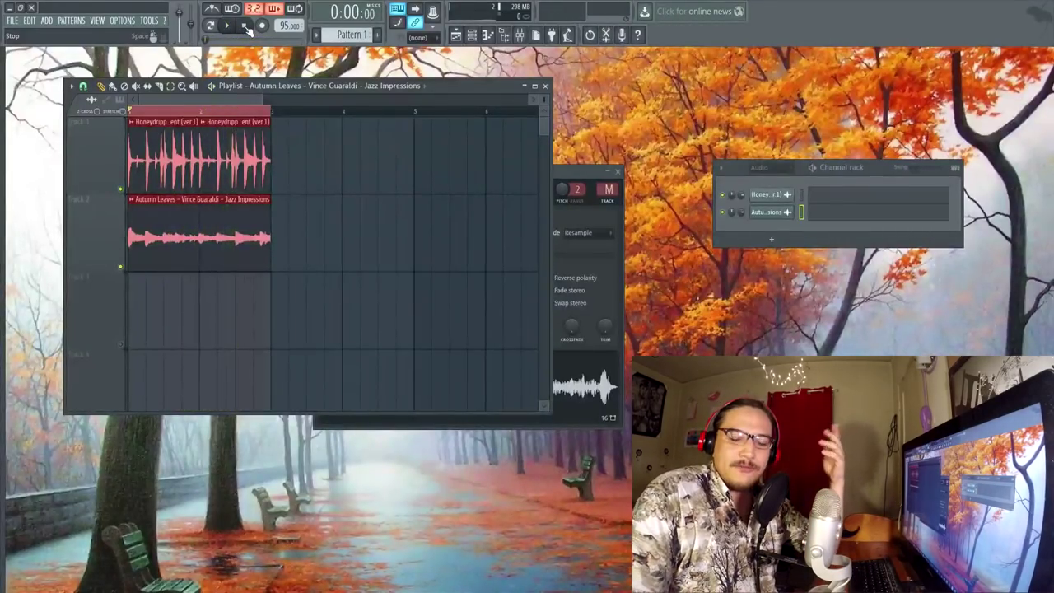